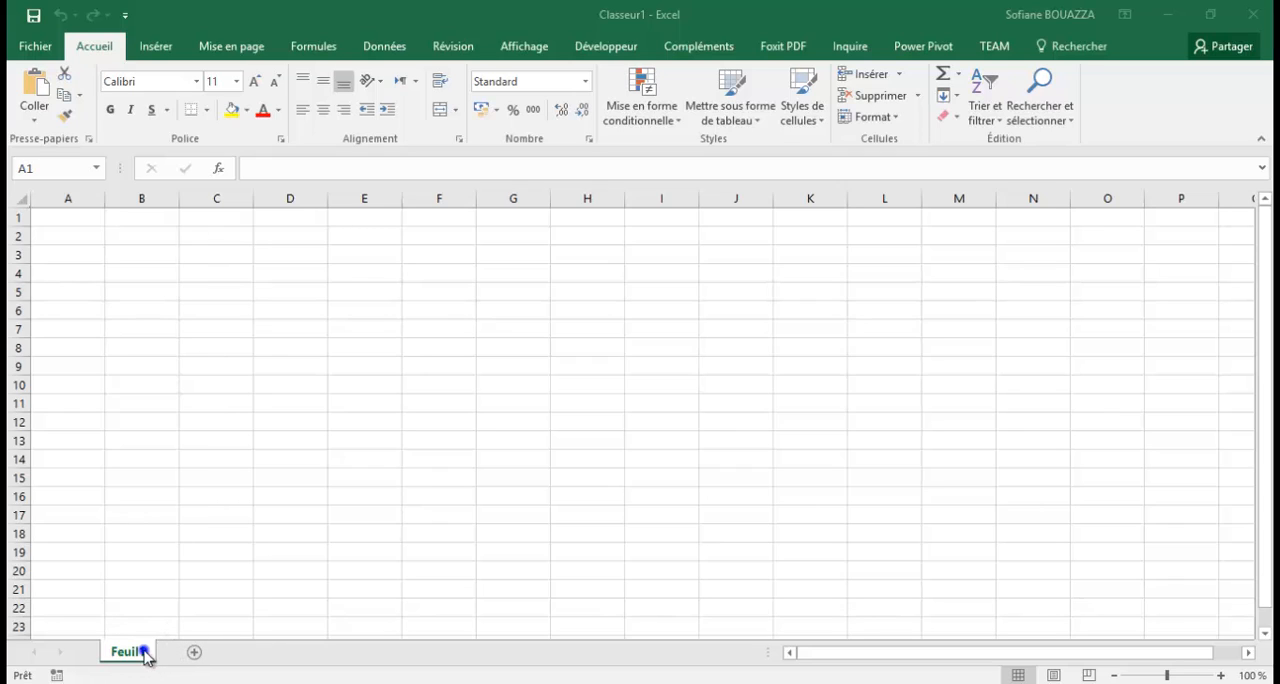
Rename the worksheet Feuil1 as Données.
click(142, 652)
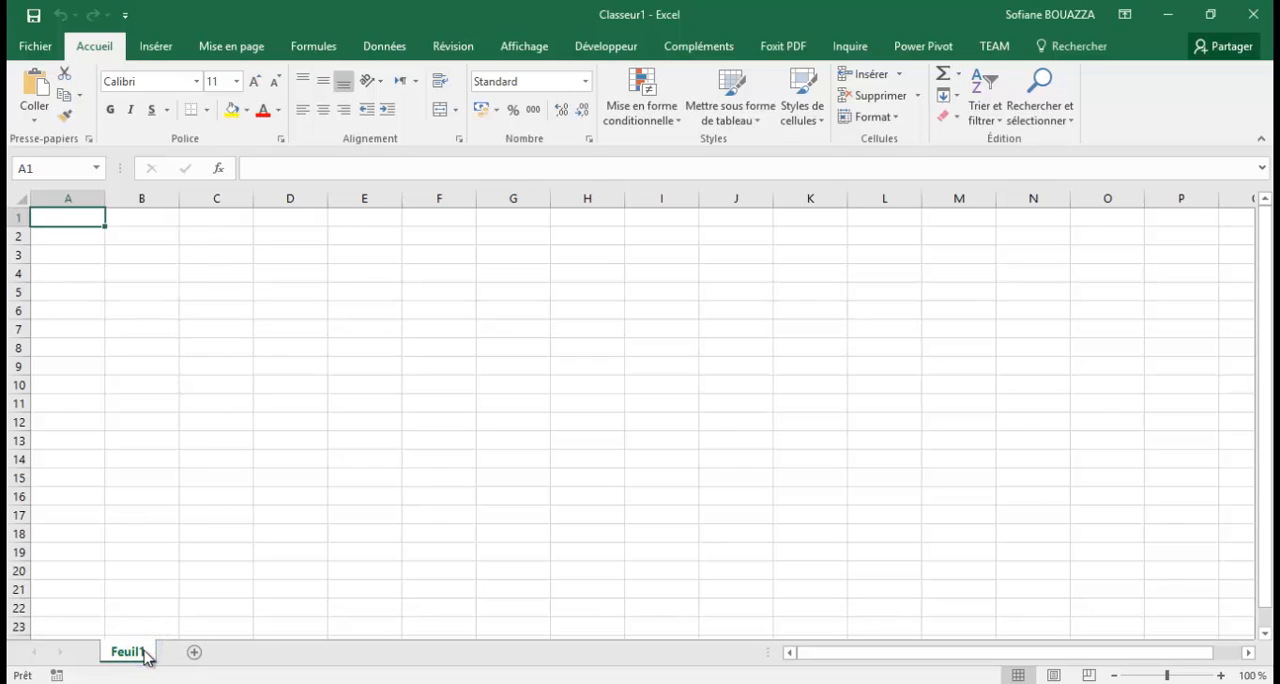
right_click(145, 655)
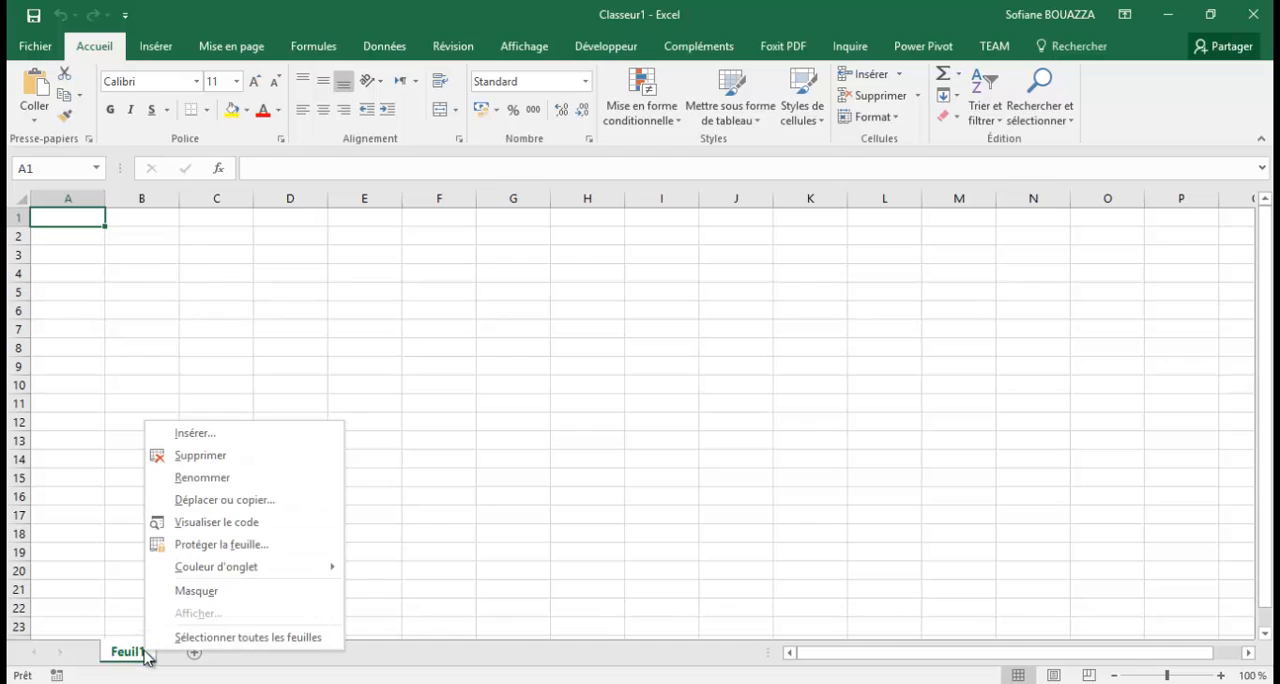
click(202, 477)
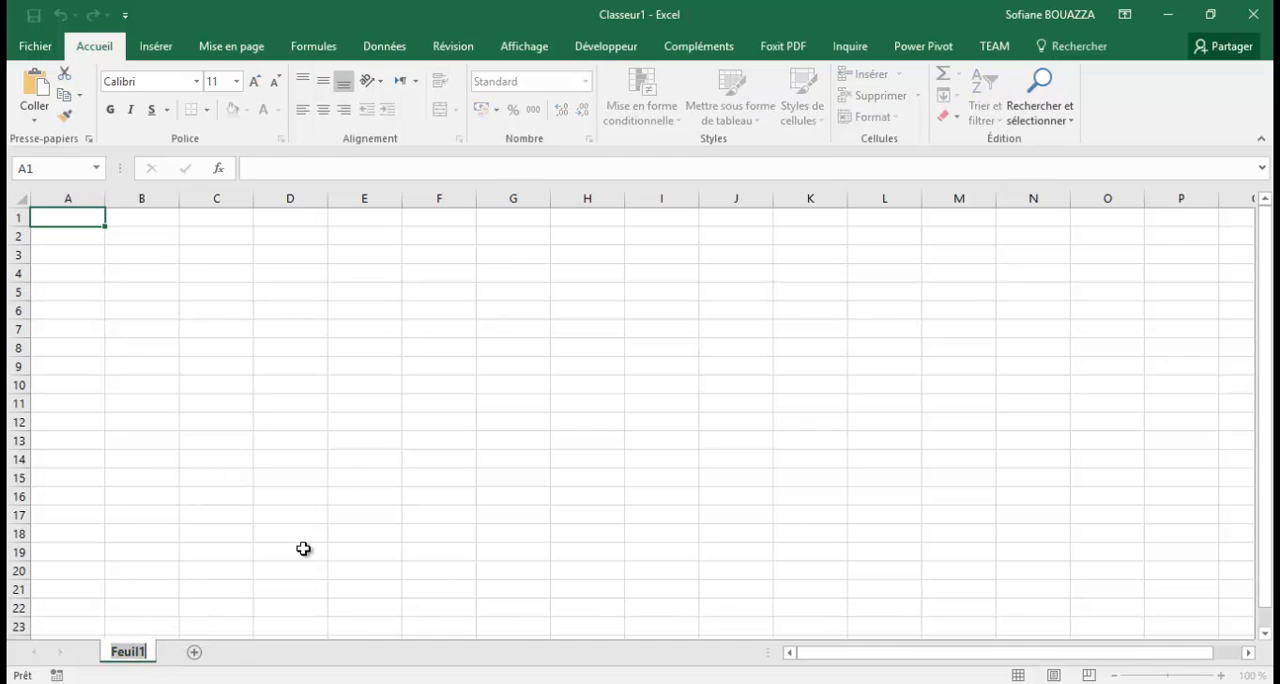
text(Do)
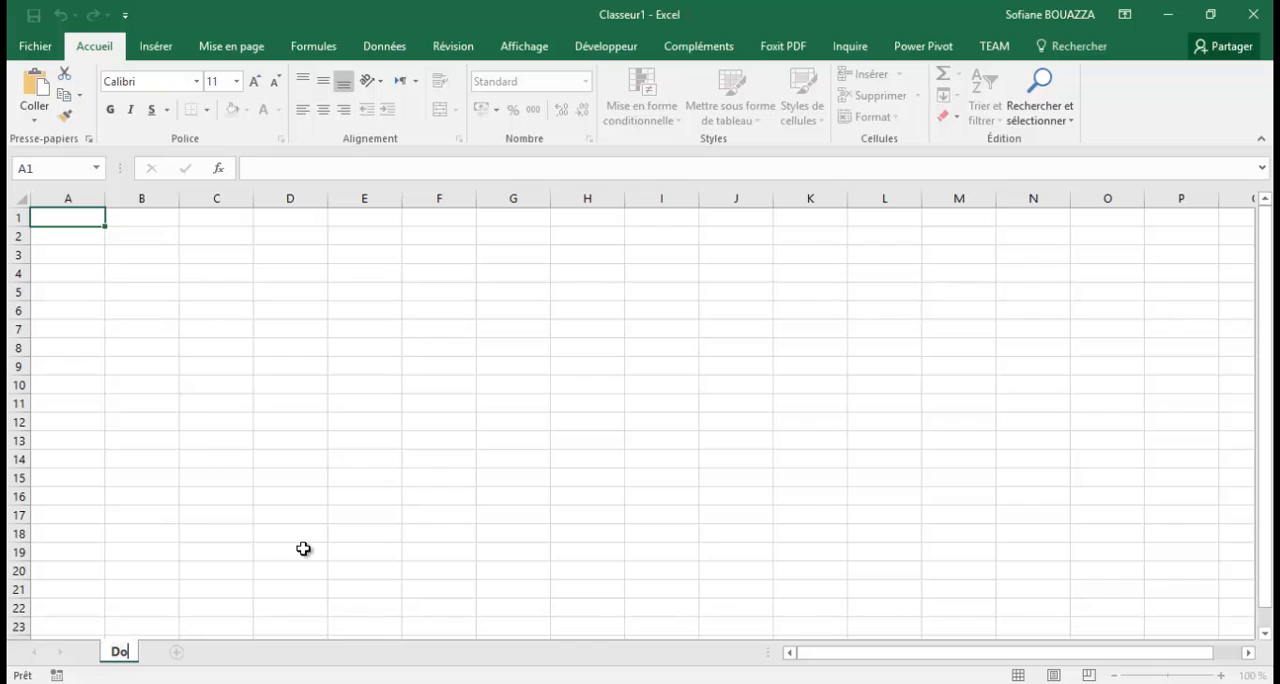
text(nnées)
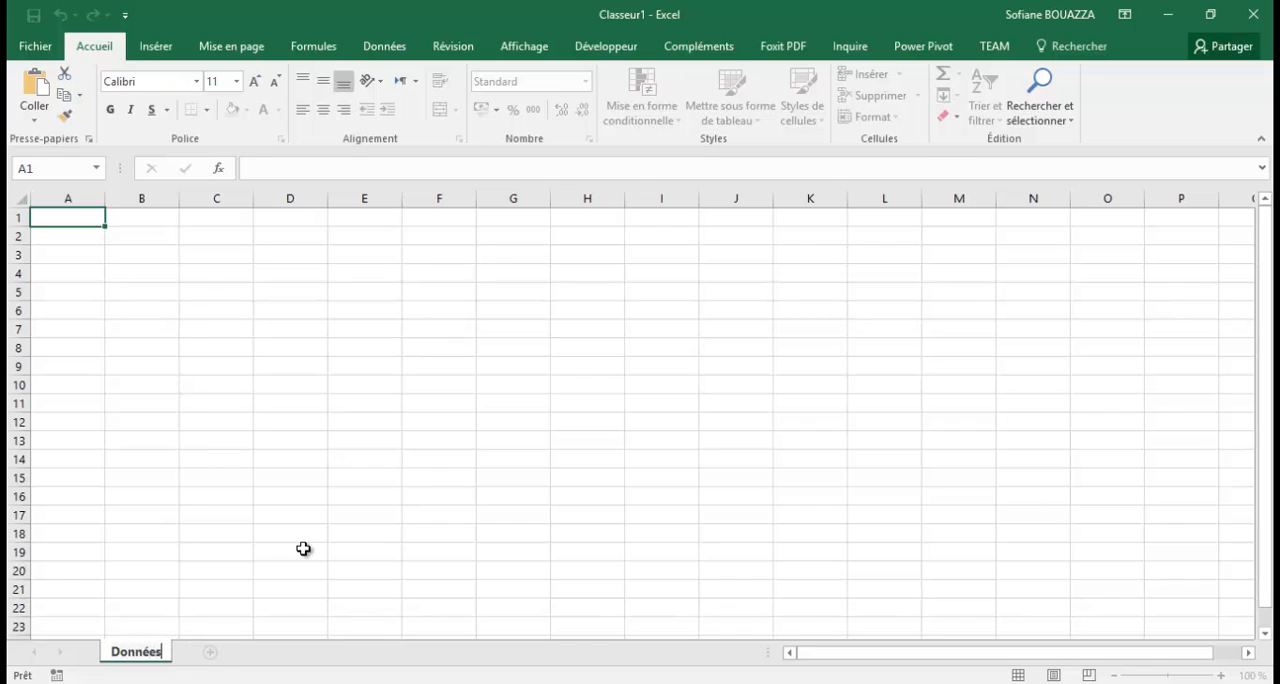
click(156, 236)
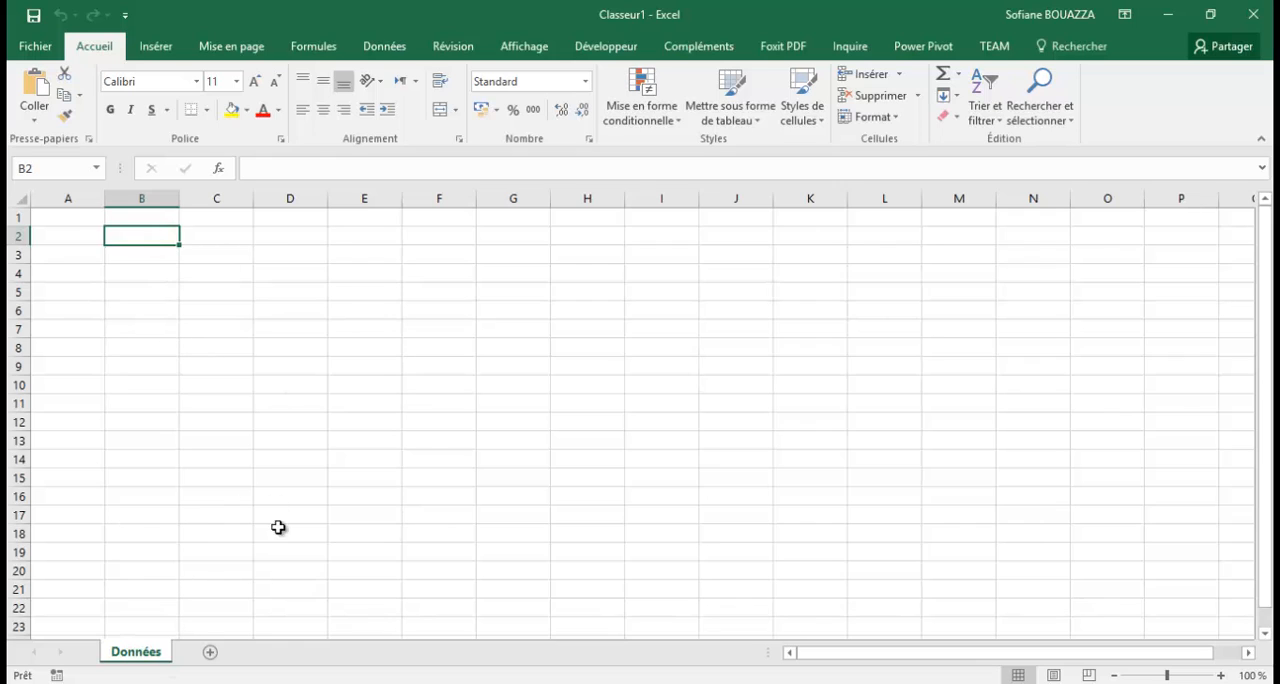
click(80, 200)
click(146, 198)
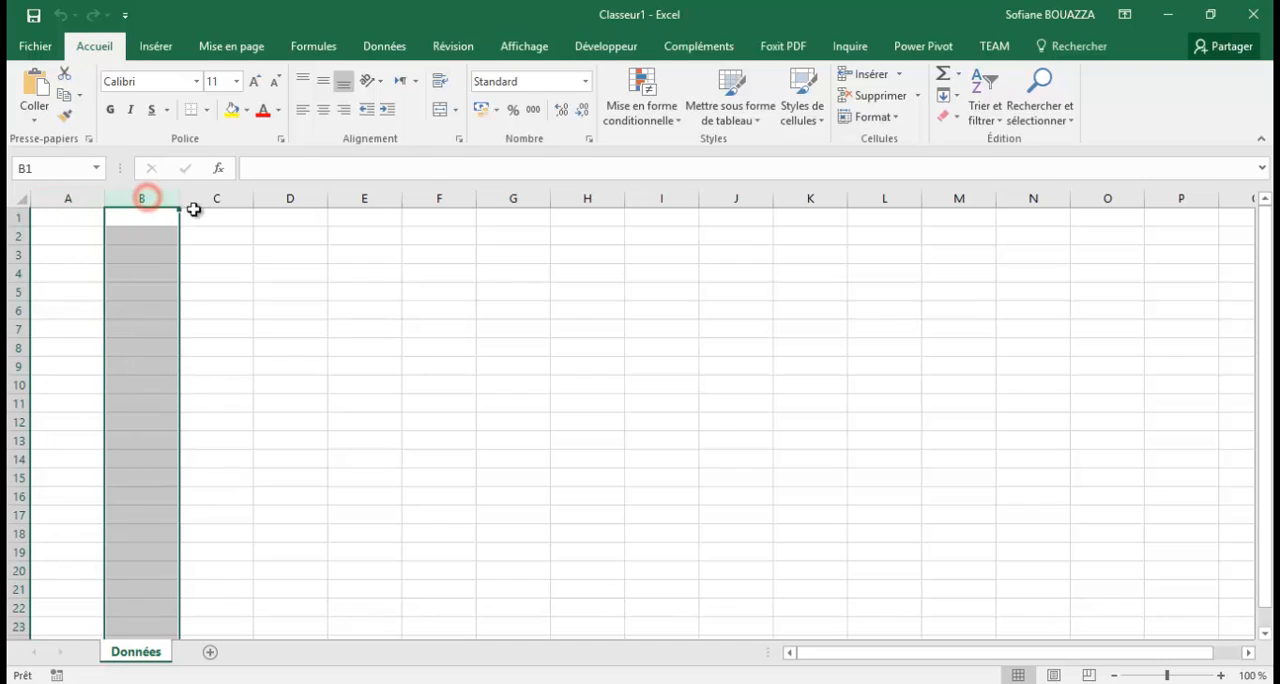
click(216, 199)
click(311, 202)
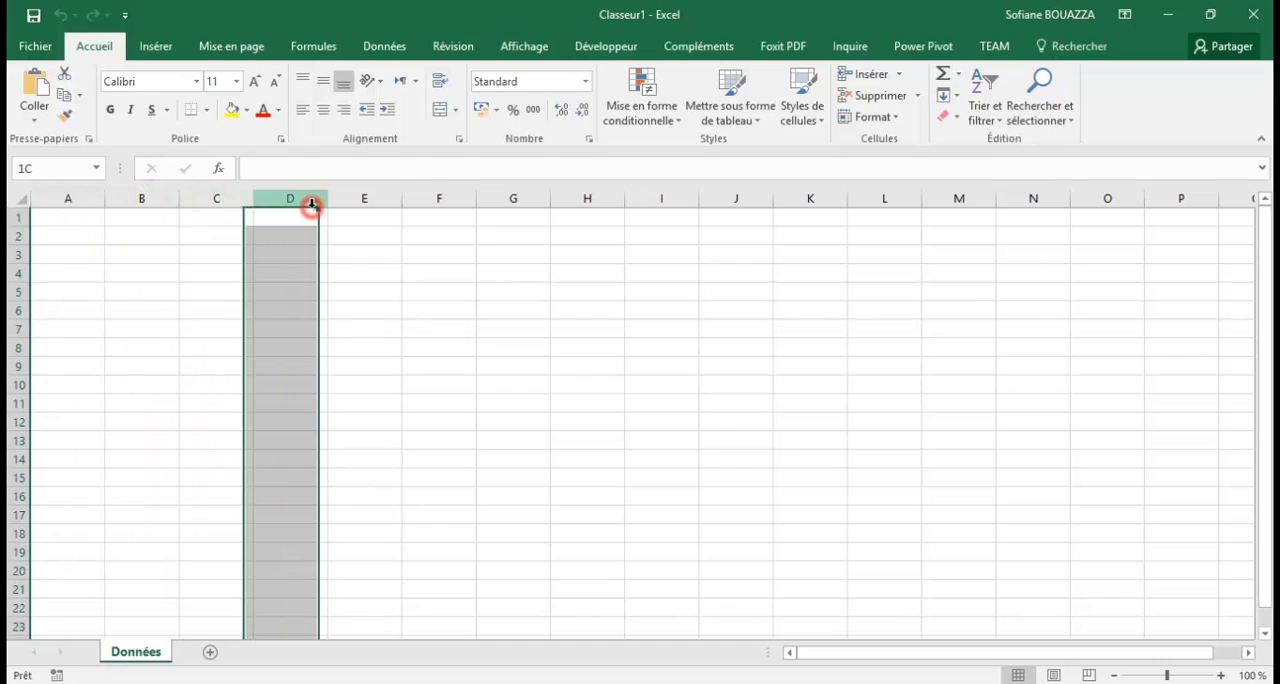
click(362, 201)
click(447, 201)
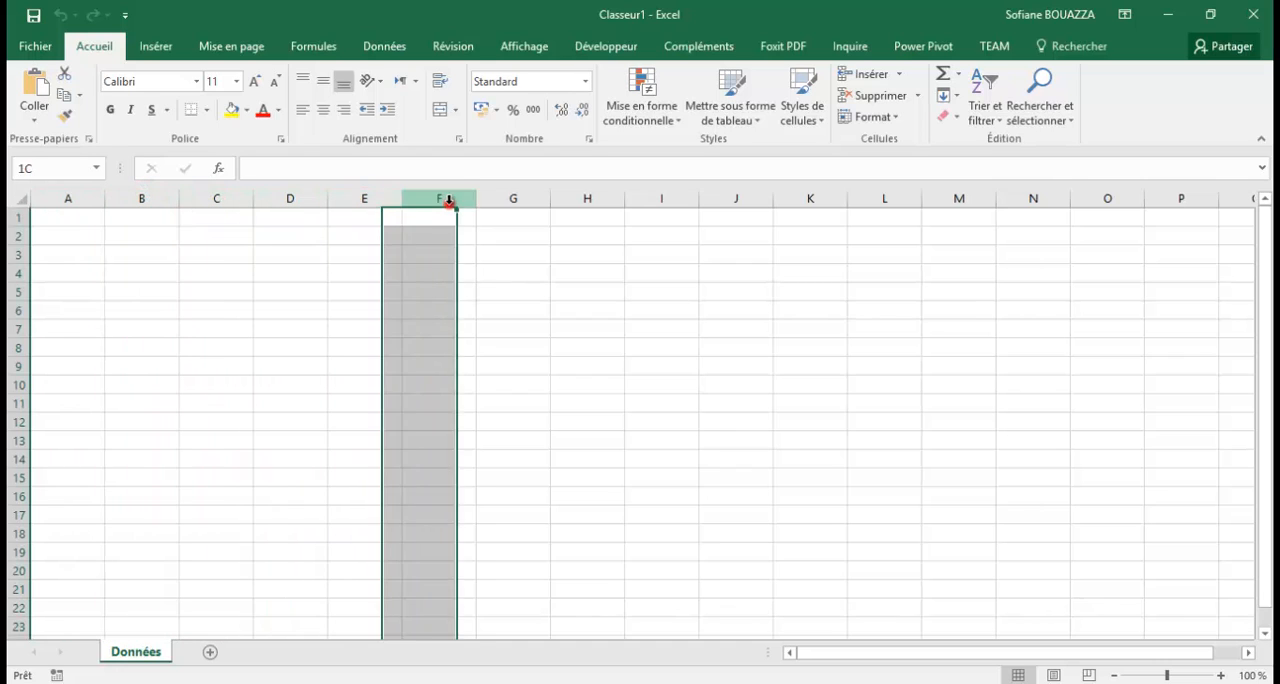
click(509, 200)
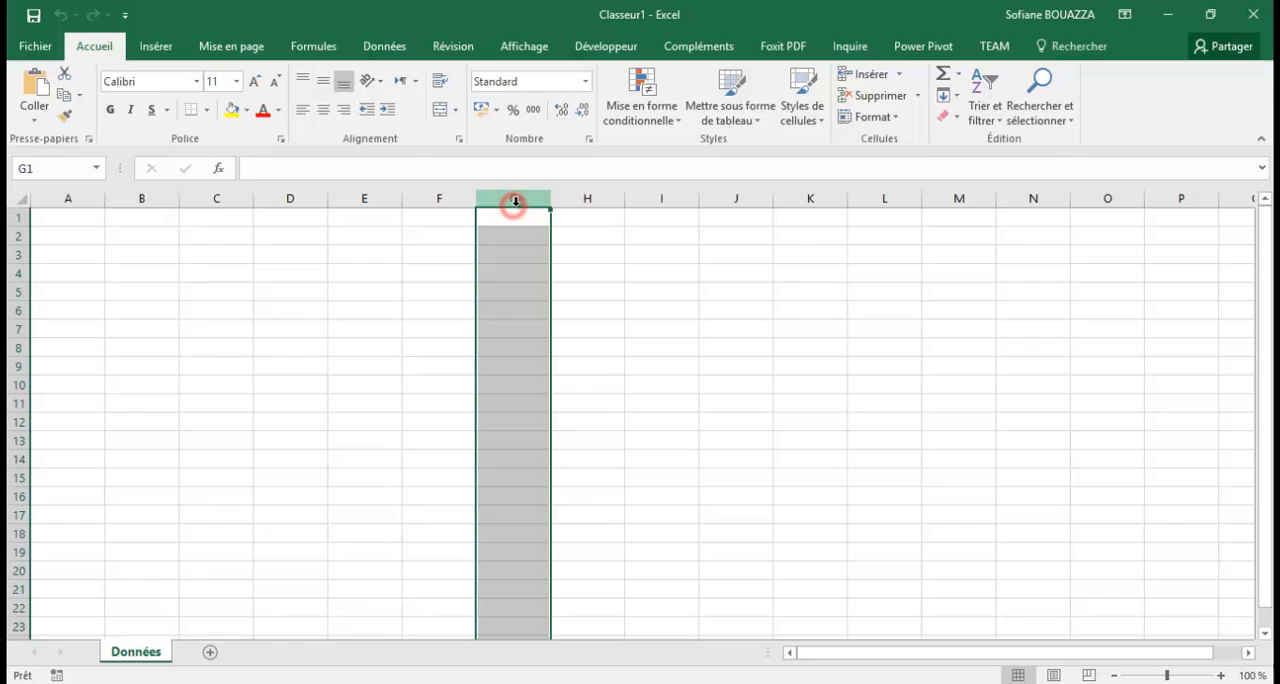
click(17, 218)
click(17, 236)
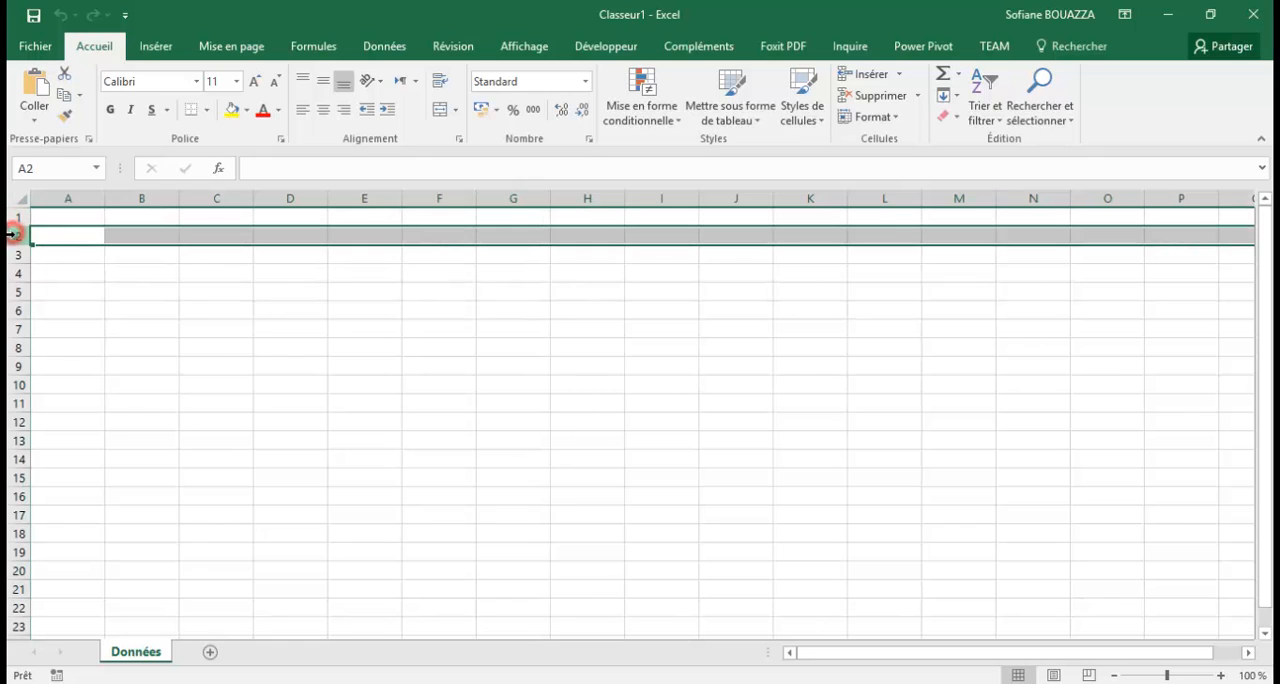
click(16, 257)
click(18, 276)
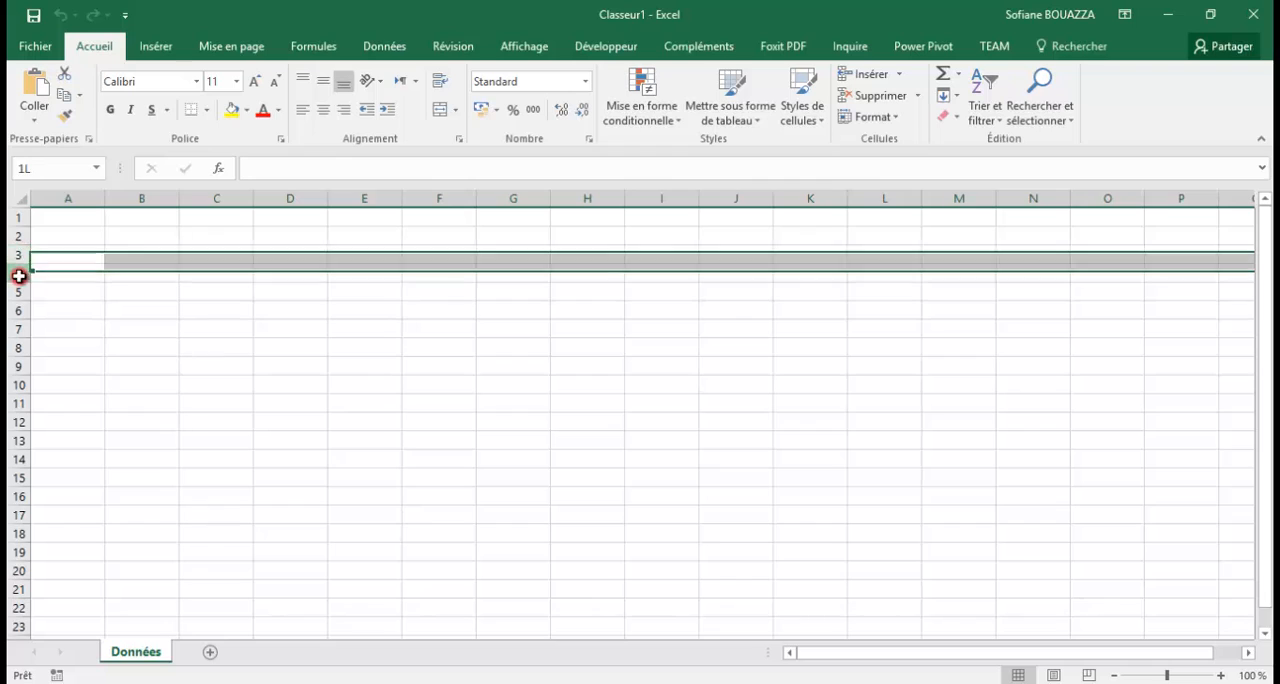
drag(17, 262, 17, 260)
click(17, 254)
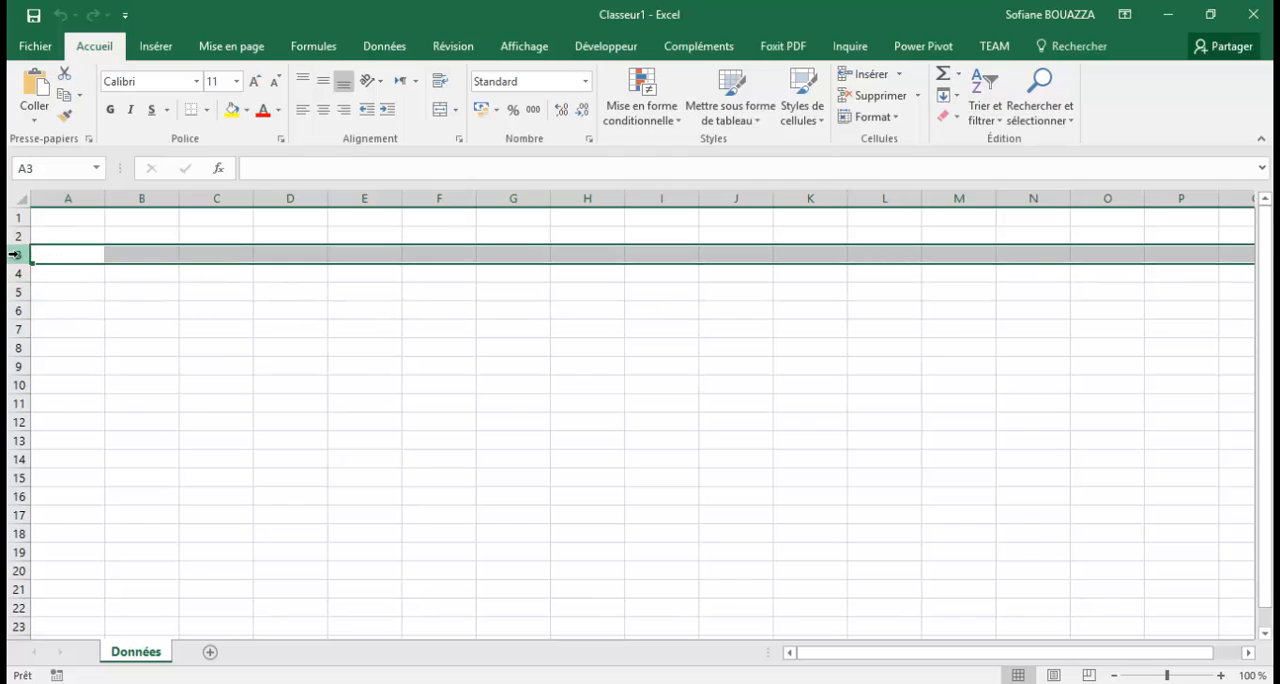
click(88, 236)
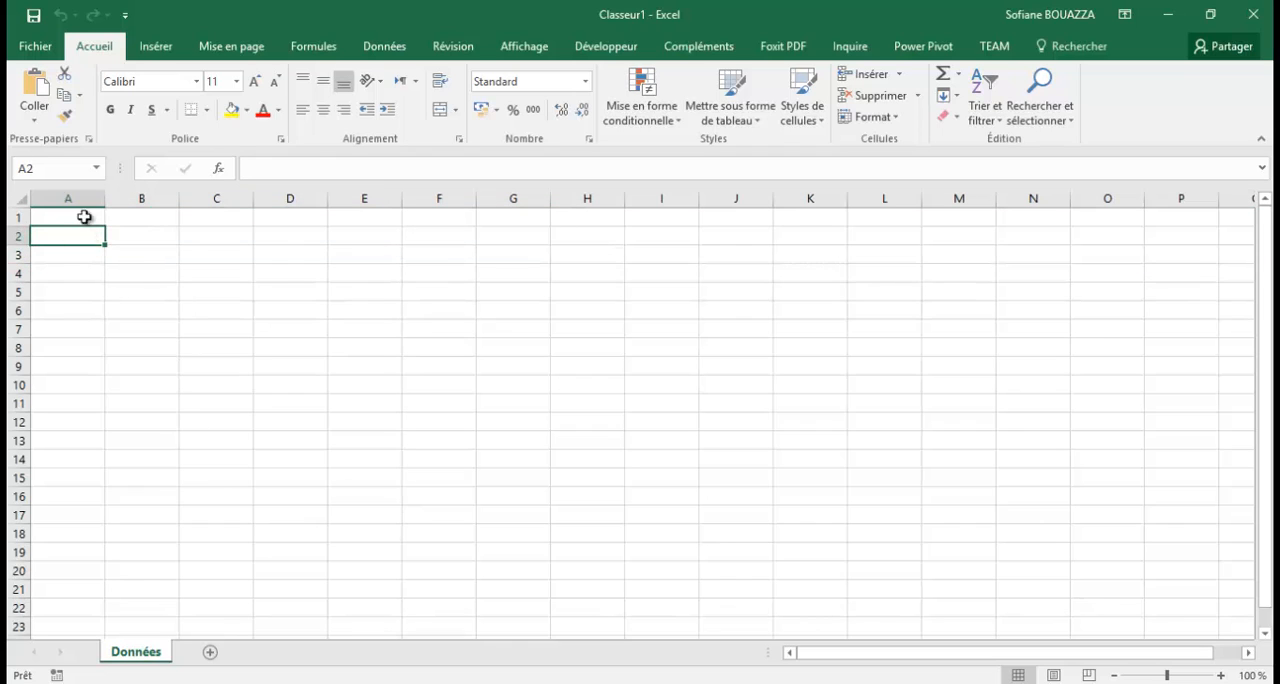
click(80, 218)
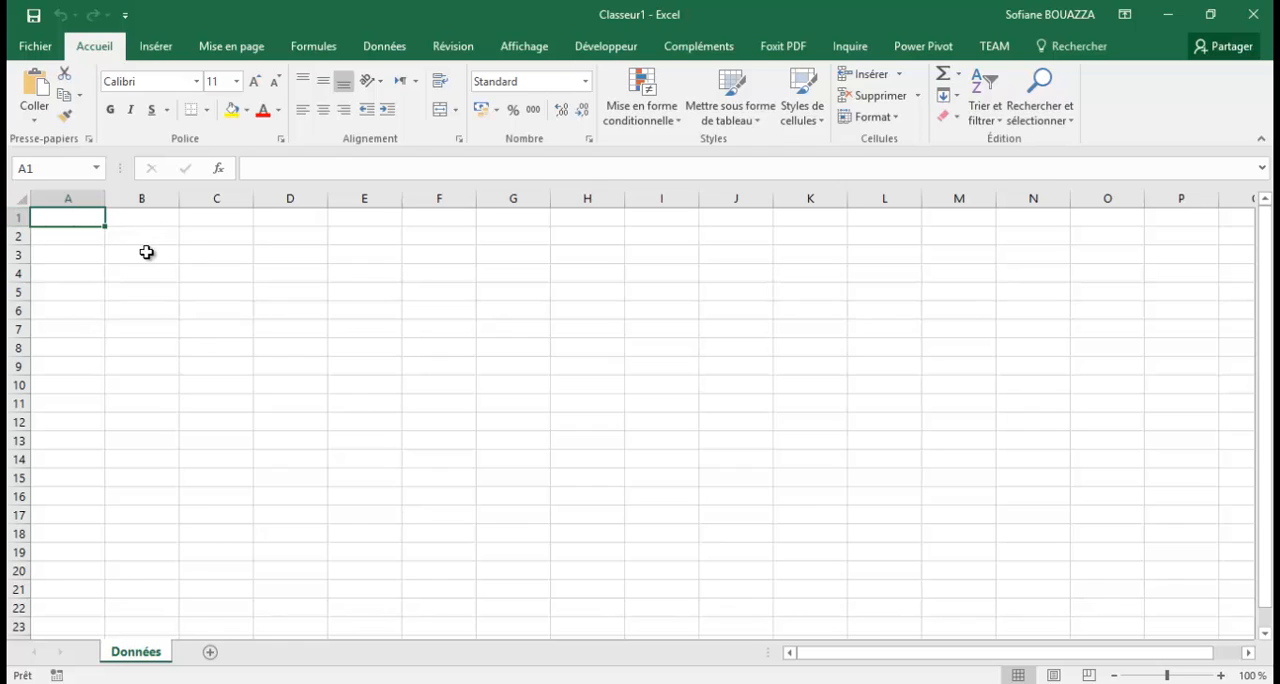
click(76, 236)
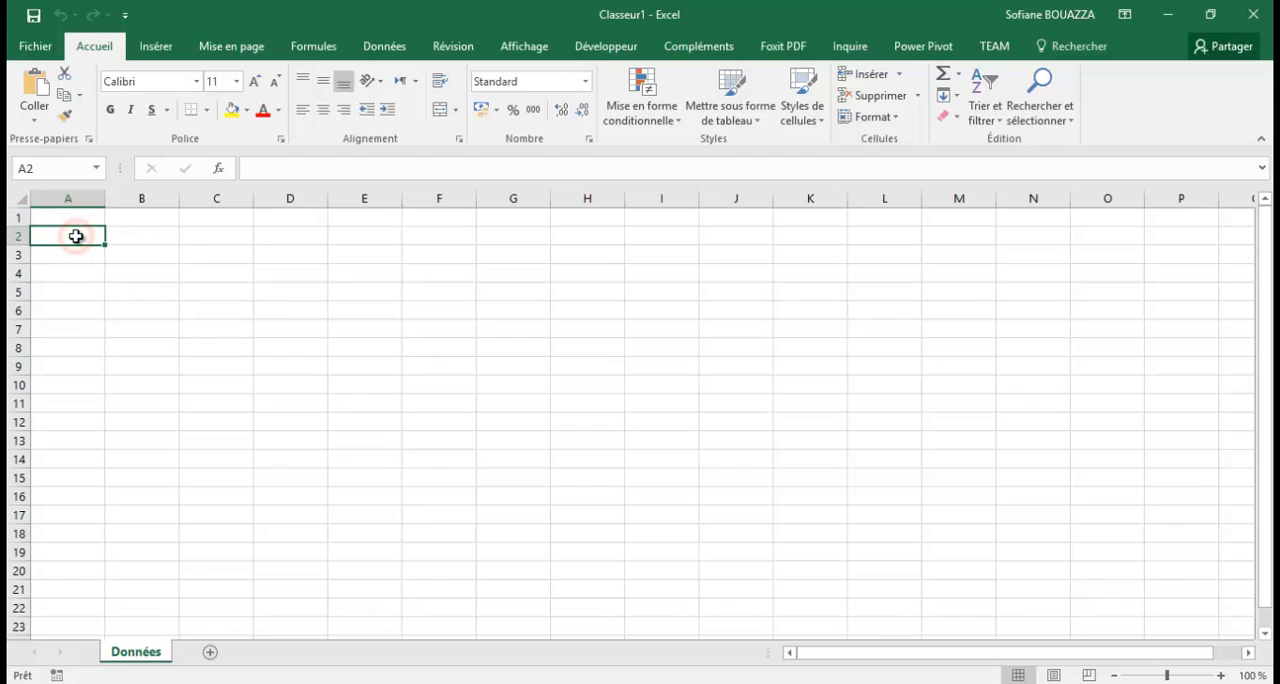
click(81, 221)
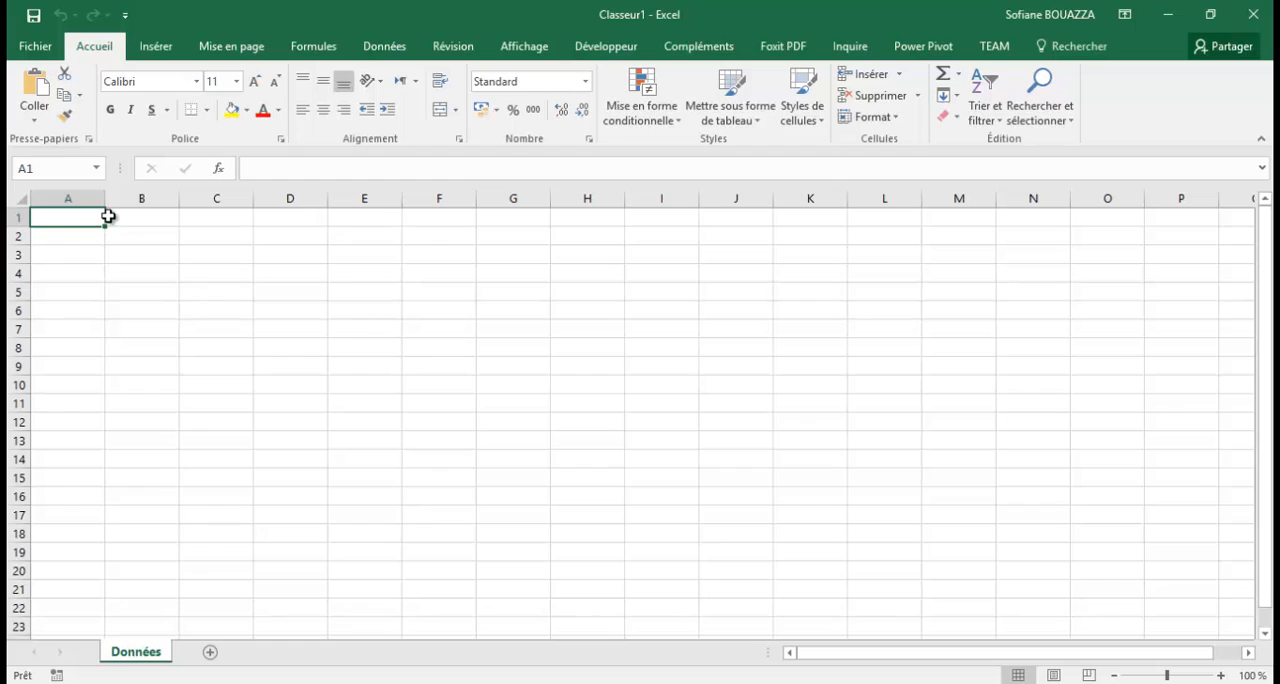
click(160, 222)
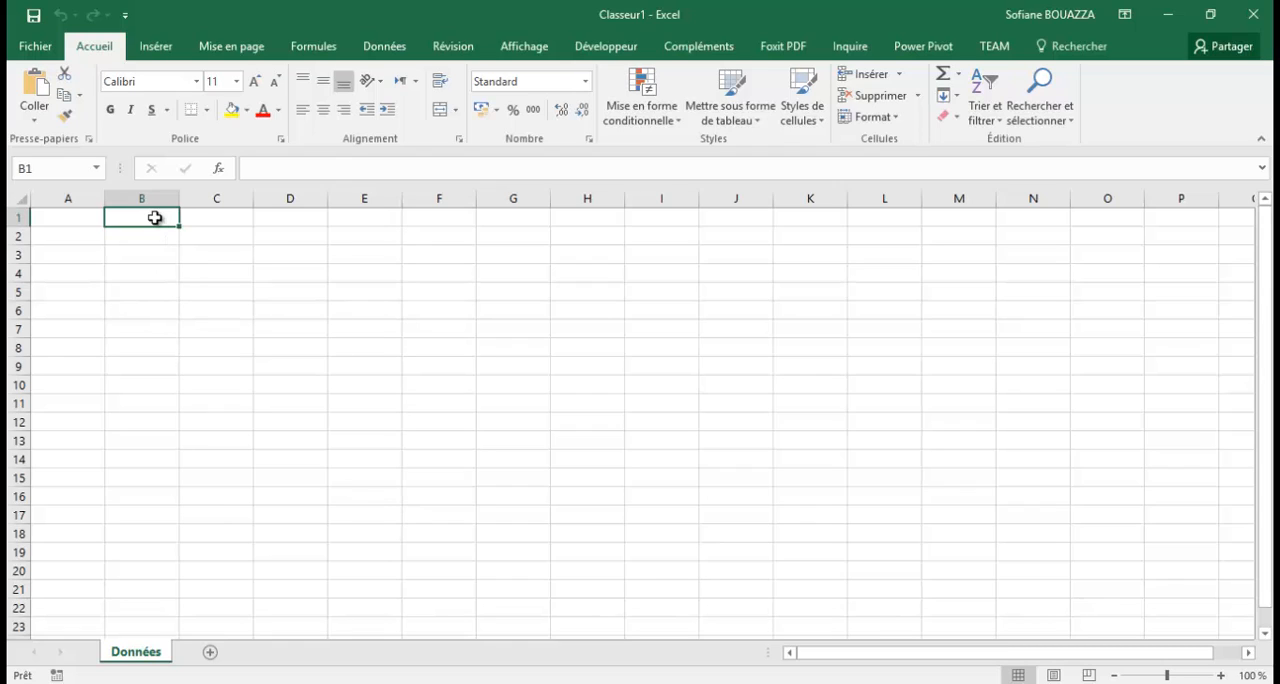
click(79, 217)
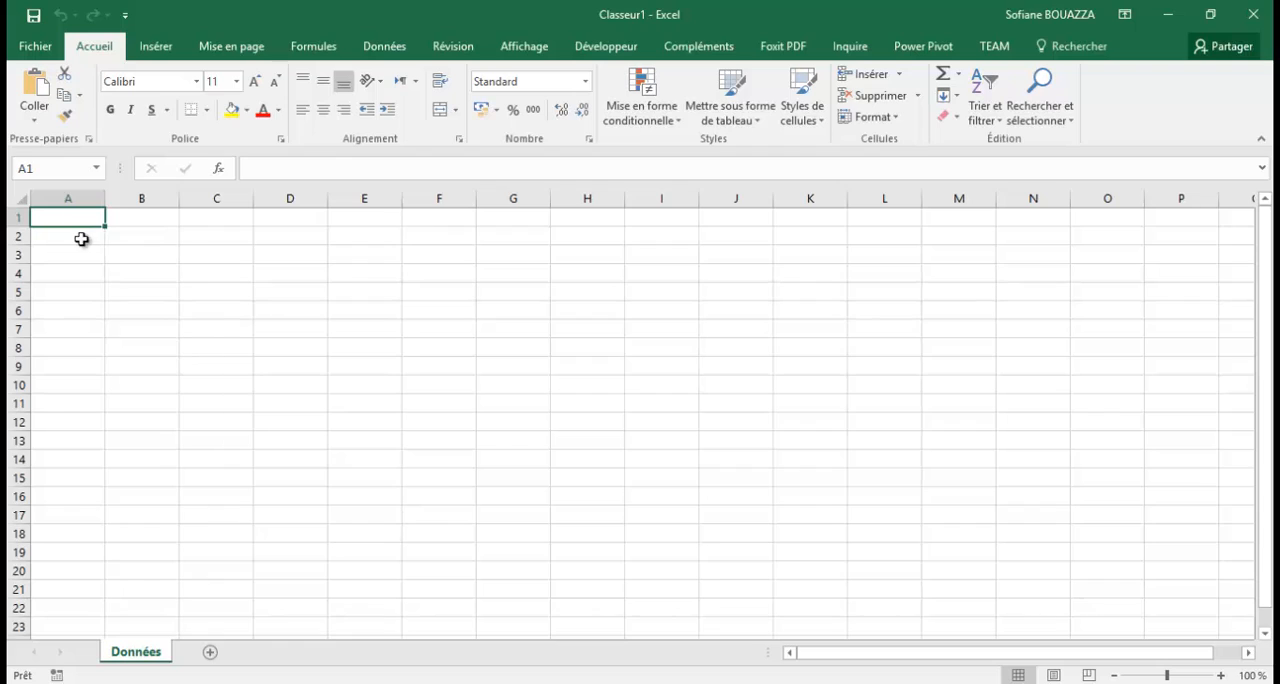
click(81, 239)
click(85, 216)
click(135, 219)
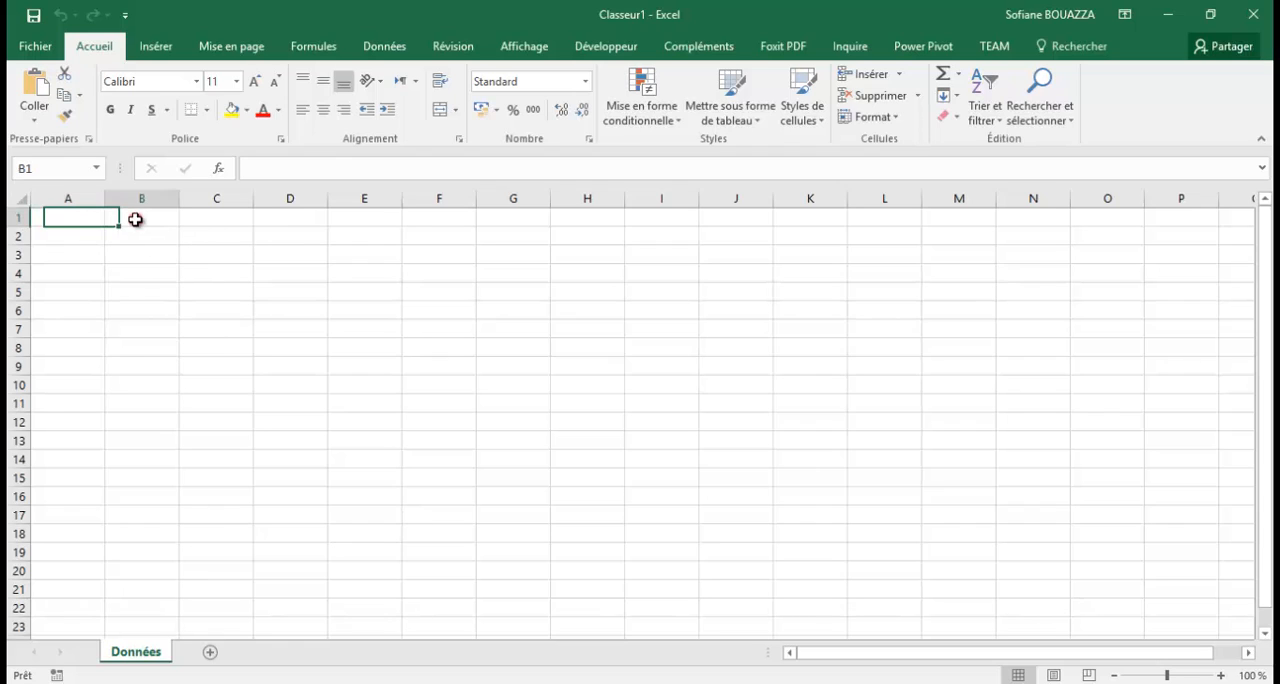
click(214, 218)
click(296, 218)
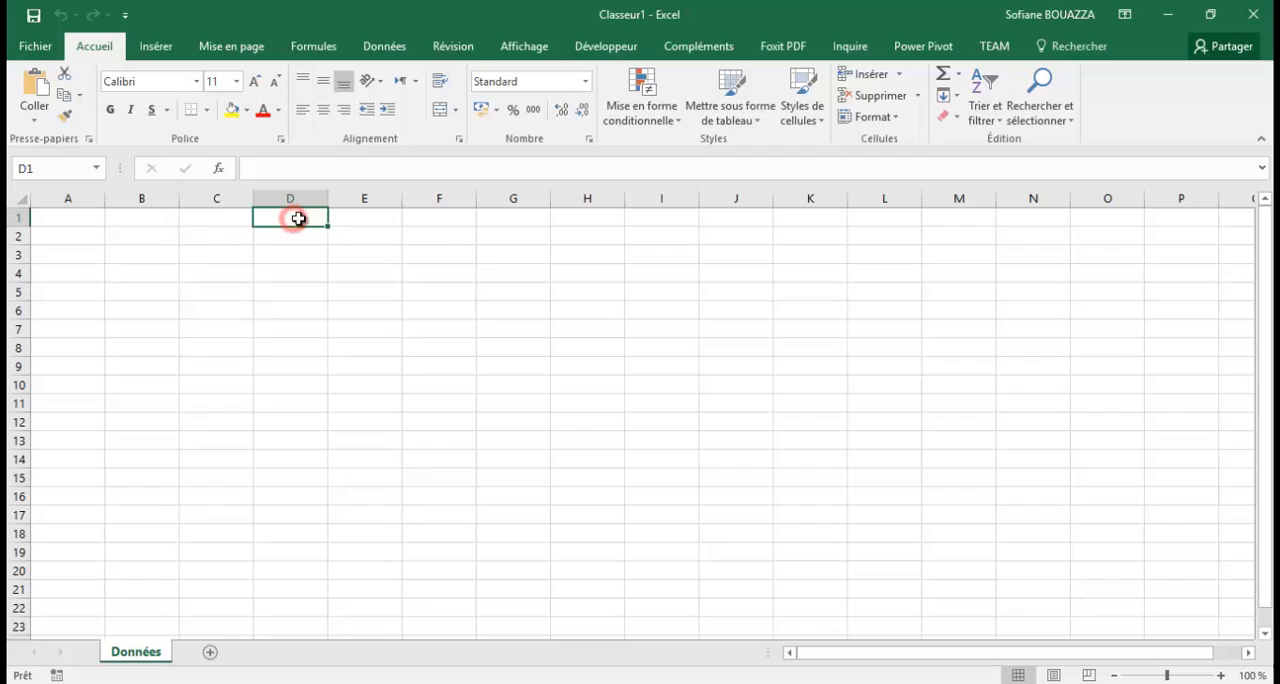
click(356, 218)
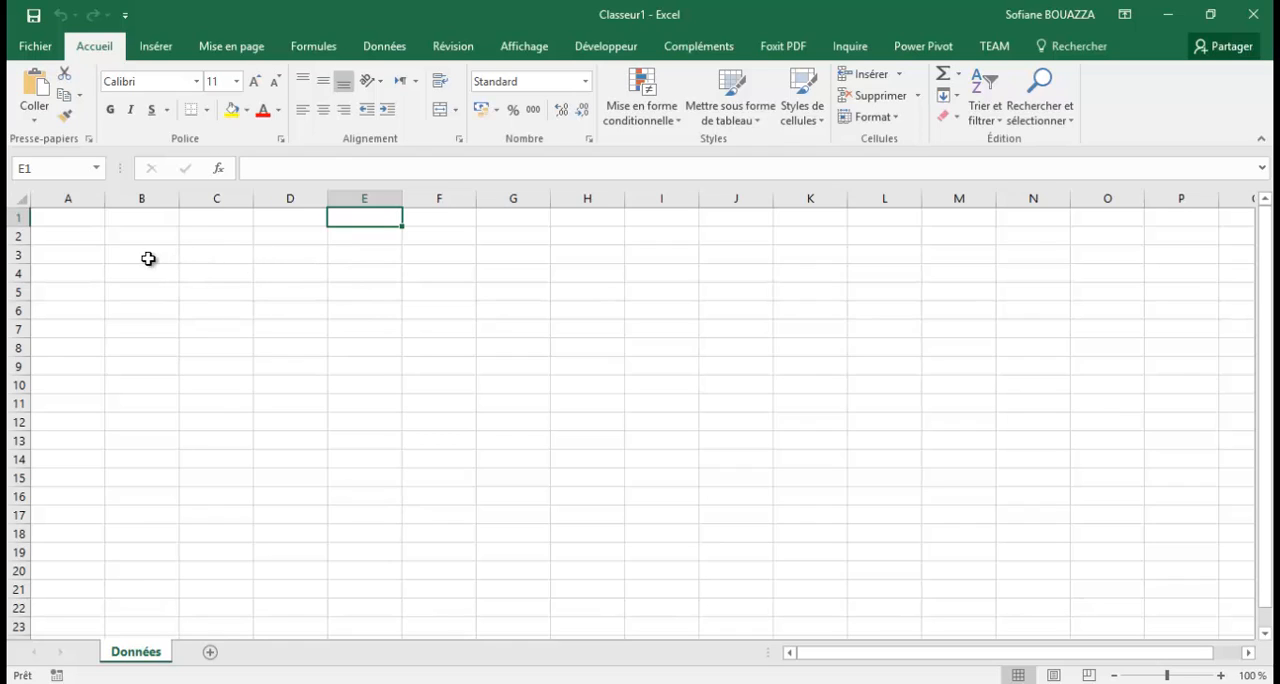
click(86, 253)
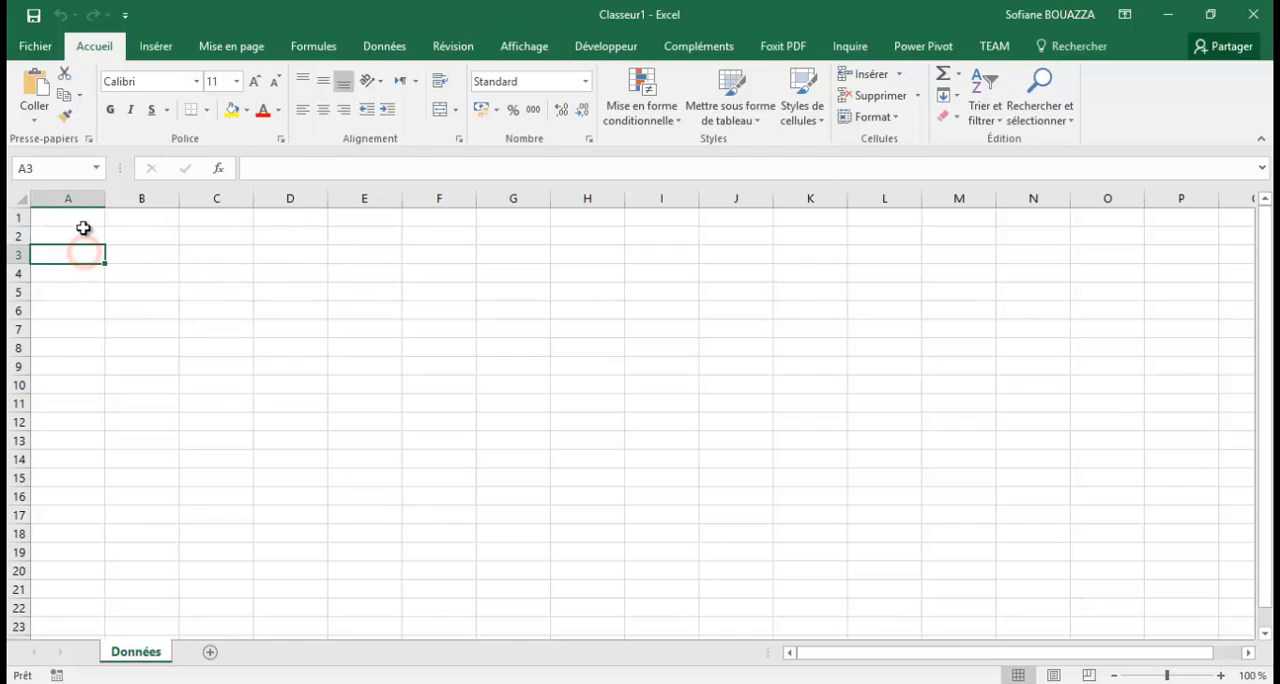
click(88, 214)
click(151, 215)
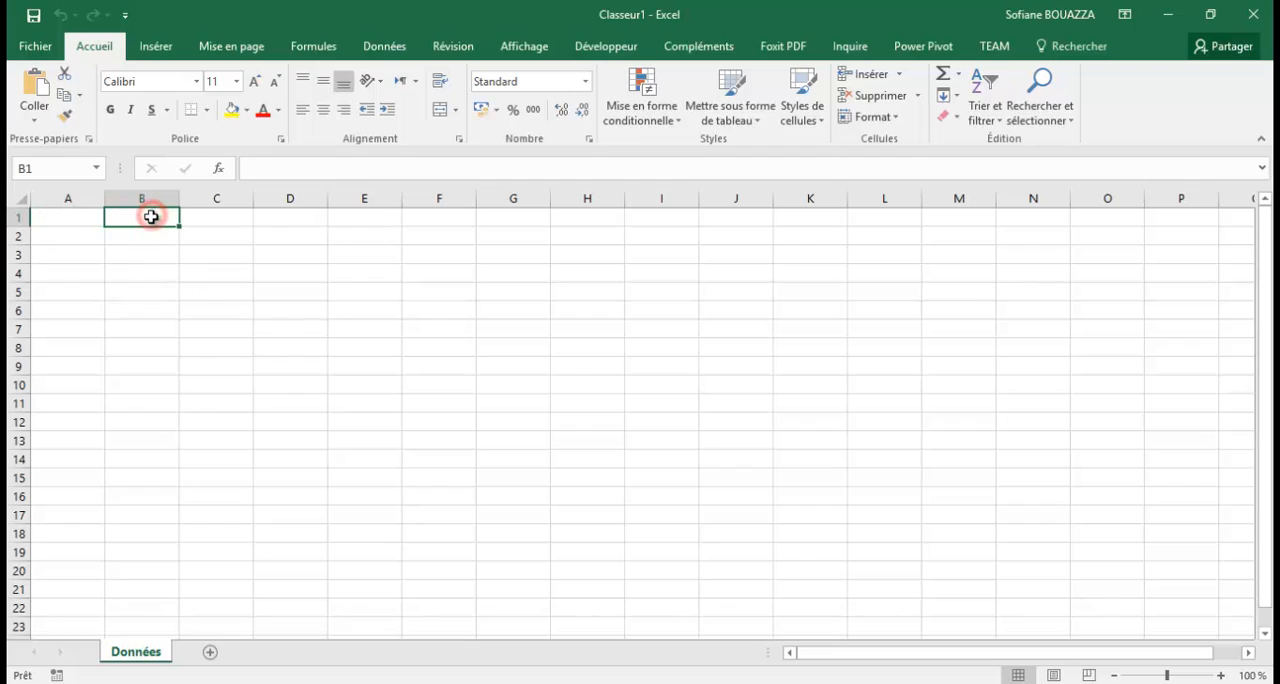
Enter the column headers Zones in cell A1 and Stations in cell B1.
click(71, 216)
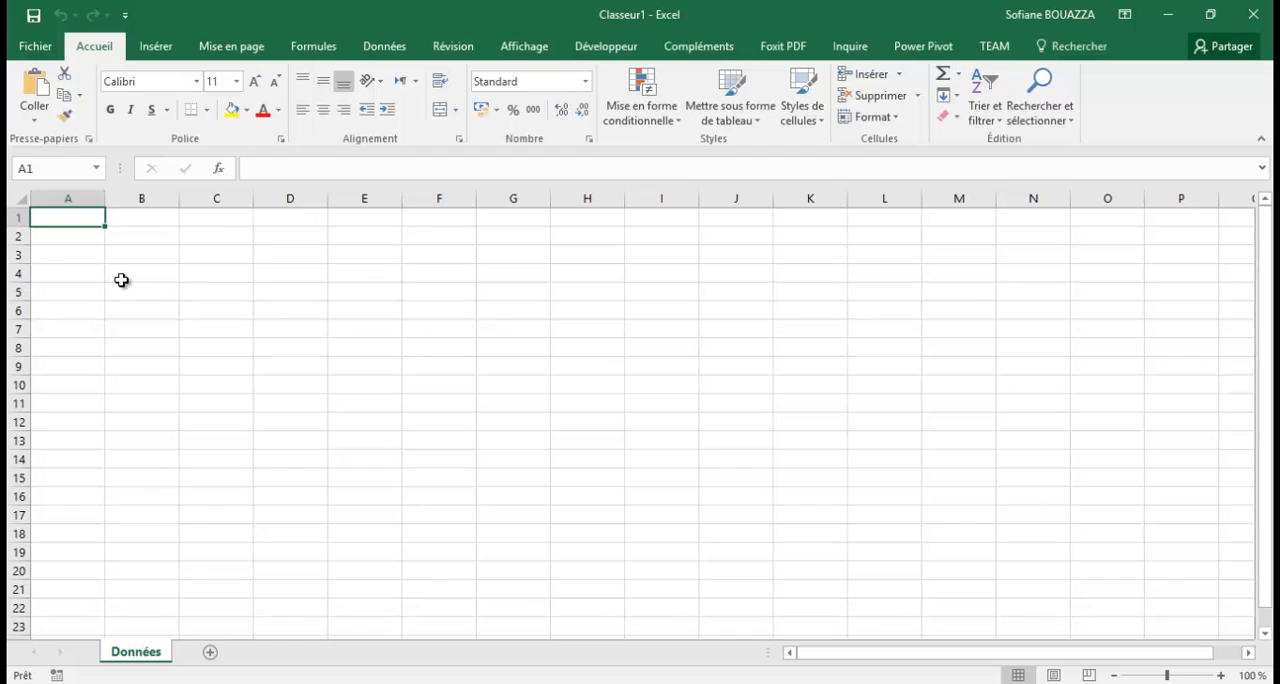
text(Zon)
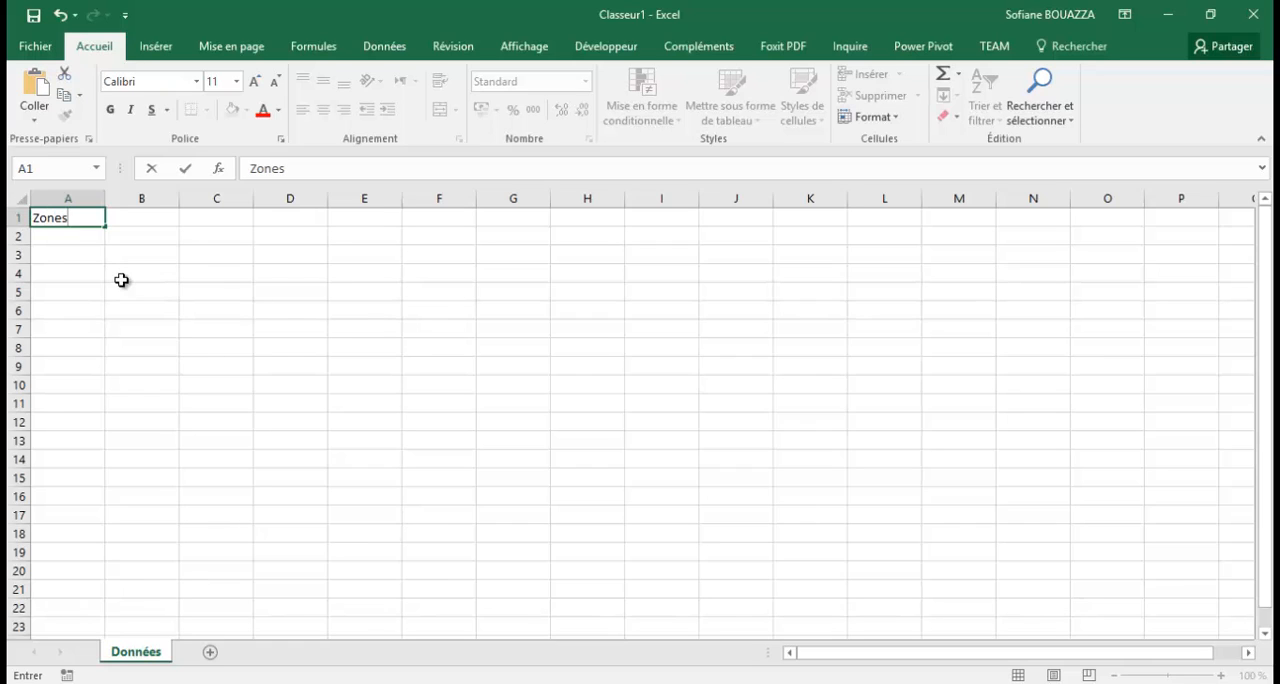
text(es)
click(123, 219)
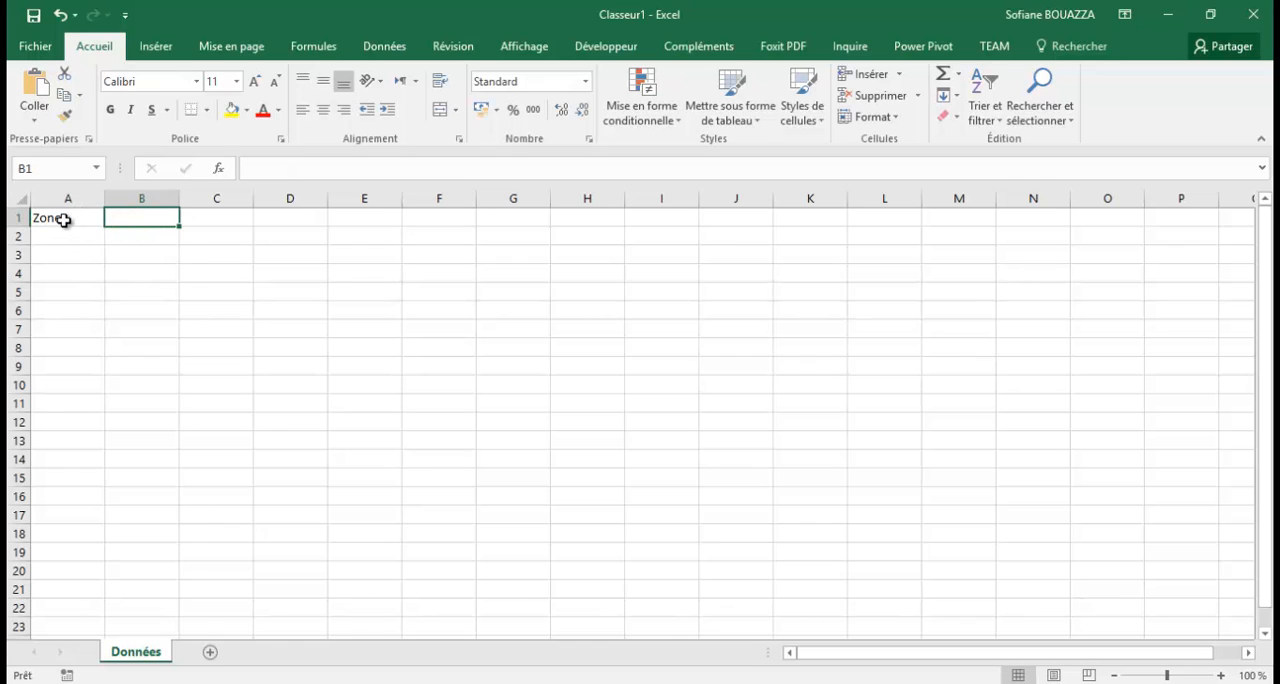
click(62, 222)
click(146, 216)
text(Stat)
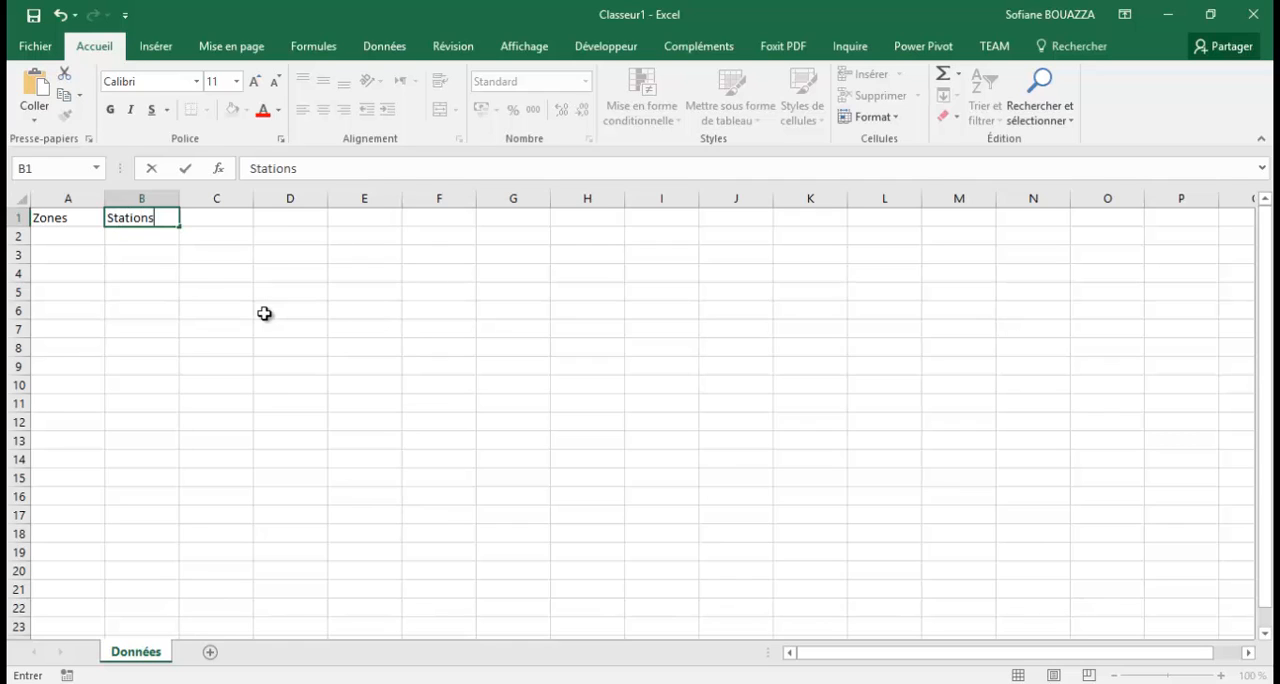
text(ions)
Enter the column headers Espèces in cell C1 and Température in cell D1.
click(222, 218)
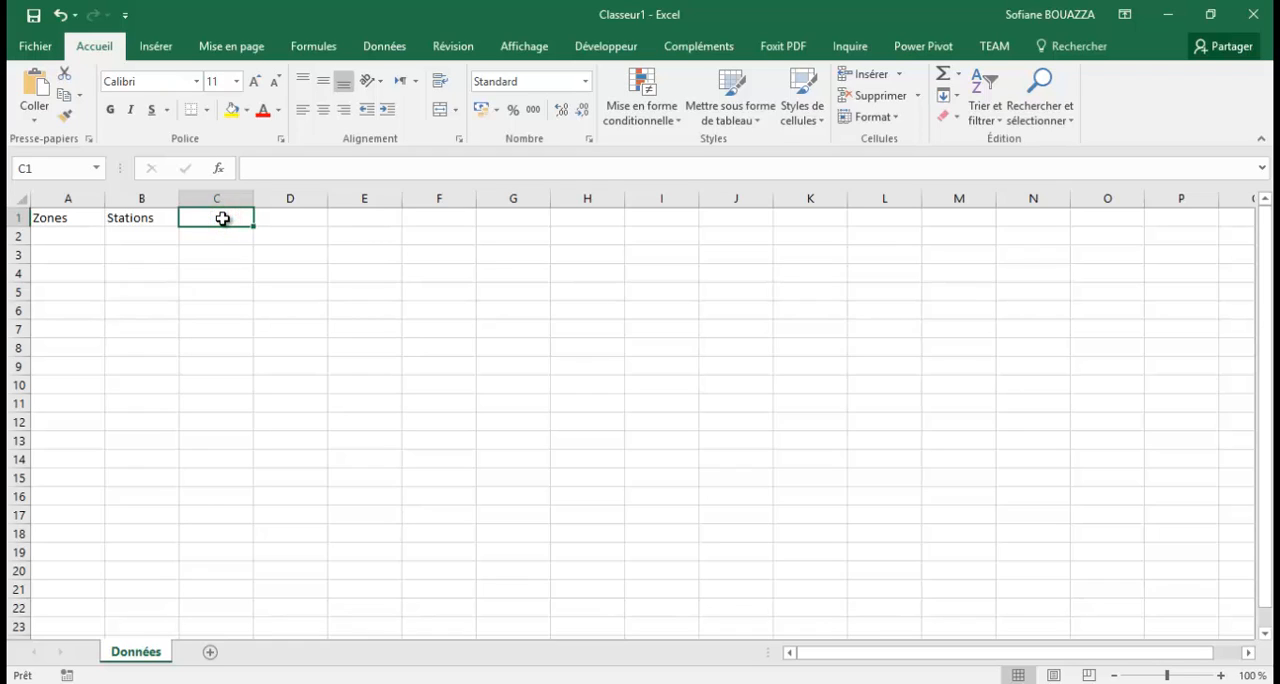
text(Esp)
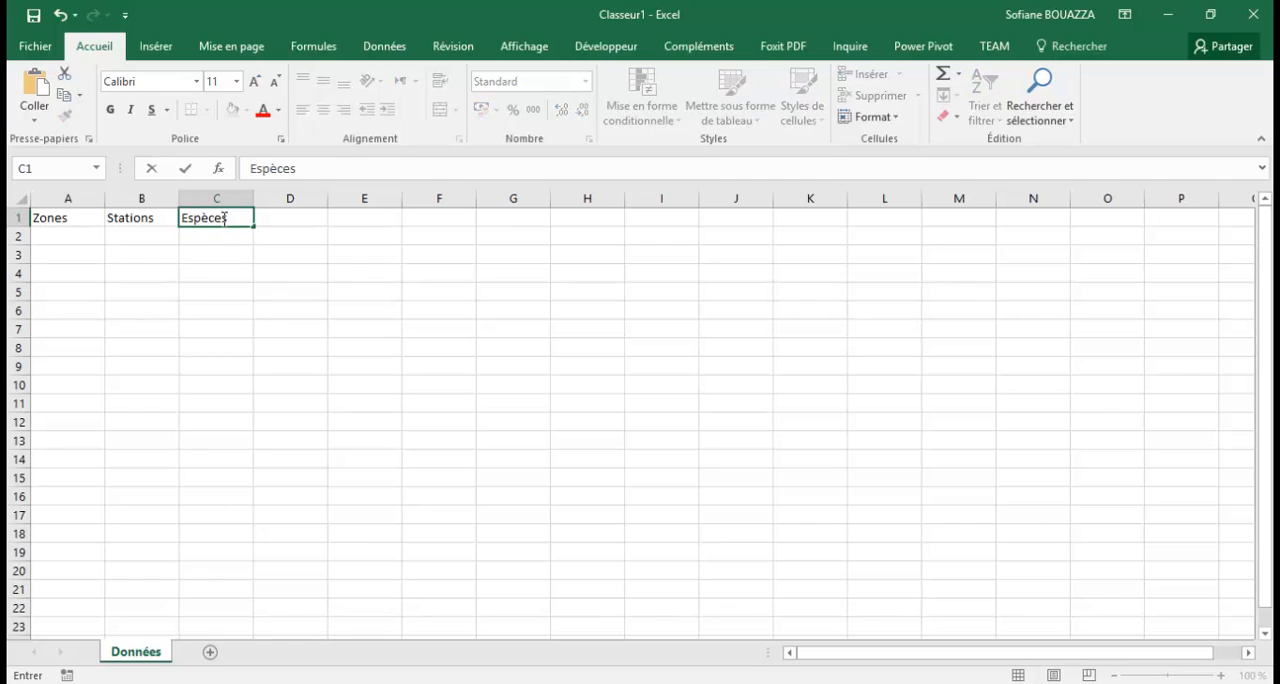
text(èces)
click(302, 217)
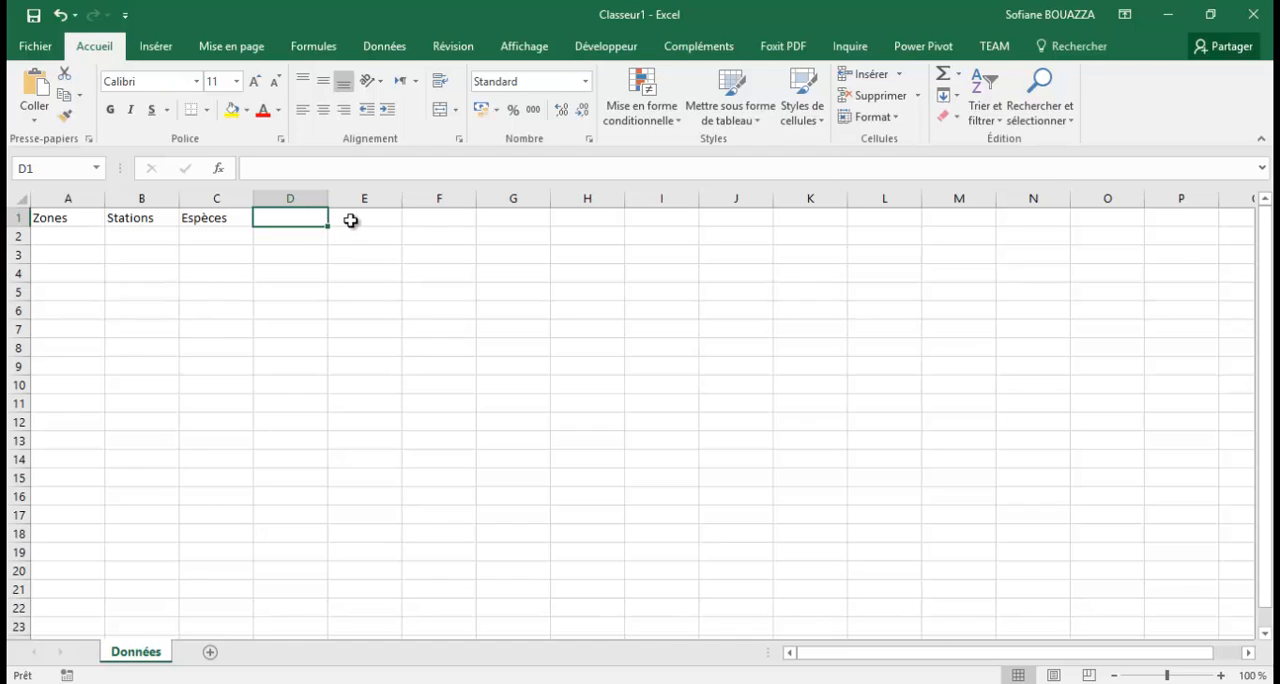
text(Temp)
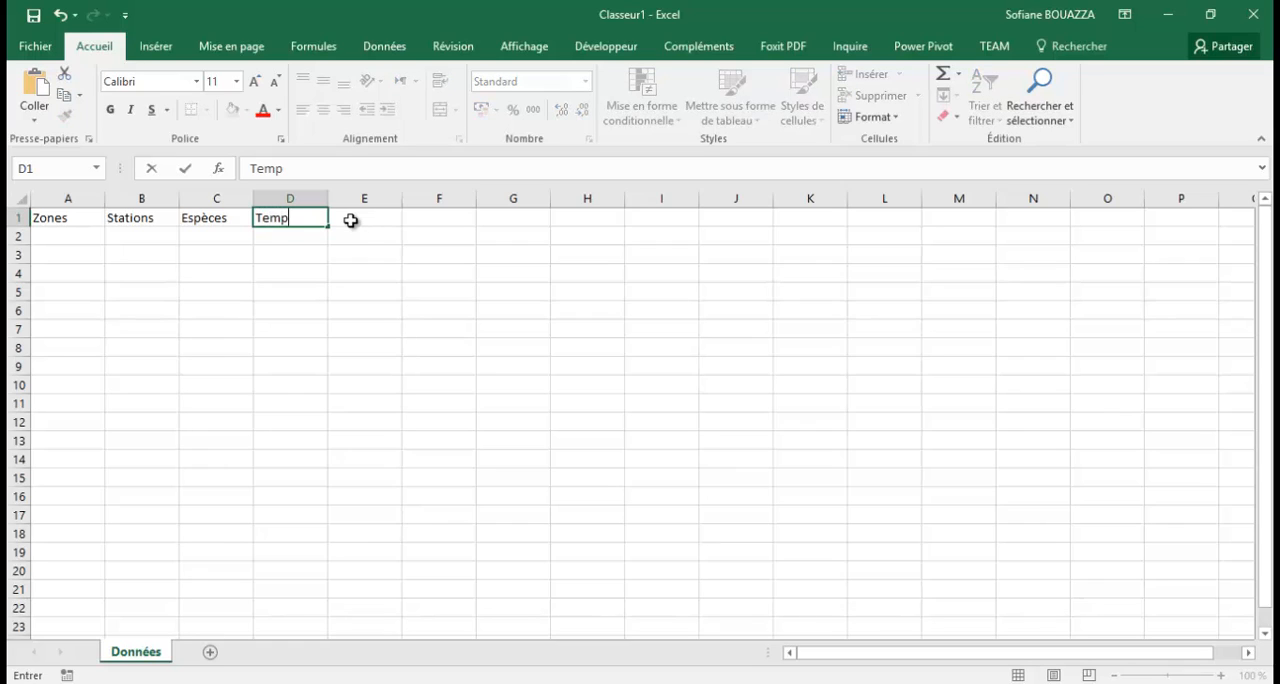
text(érature)
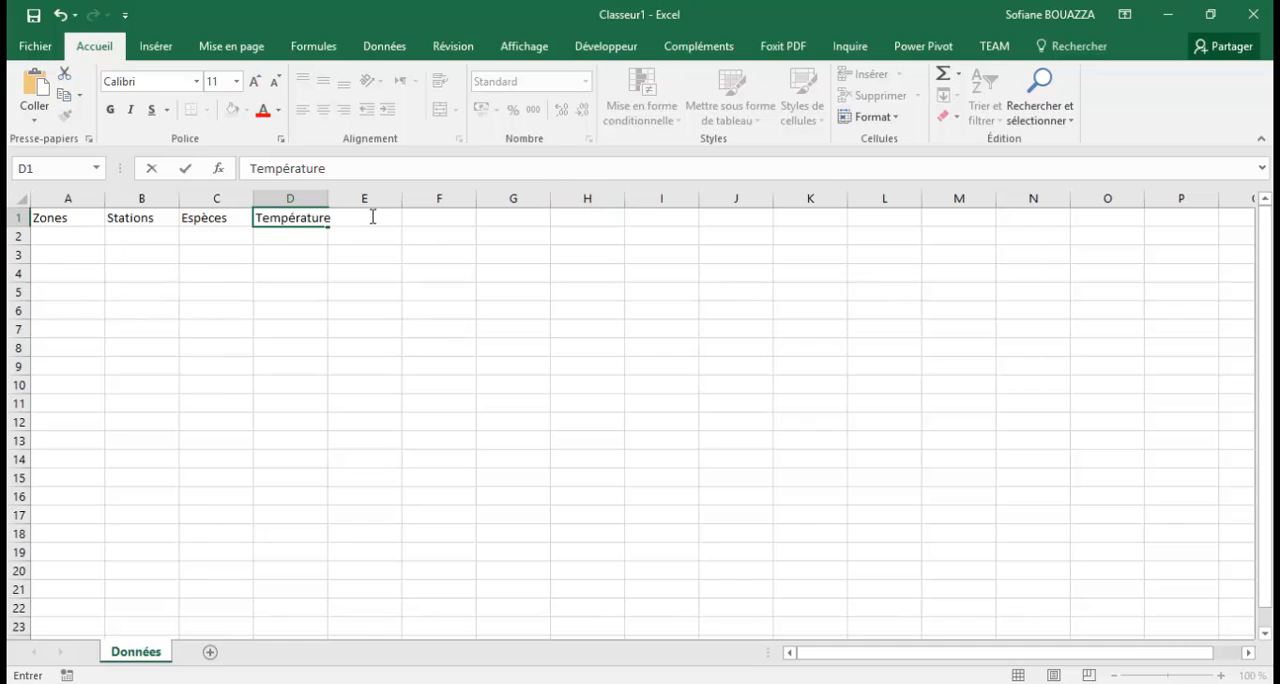
click(366, 248)
click(369, 222)
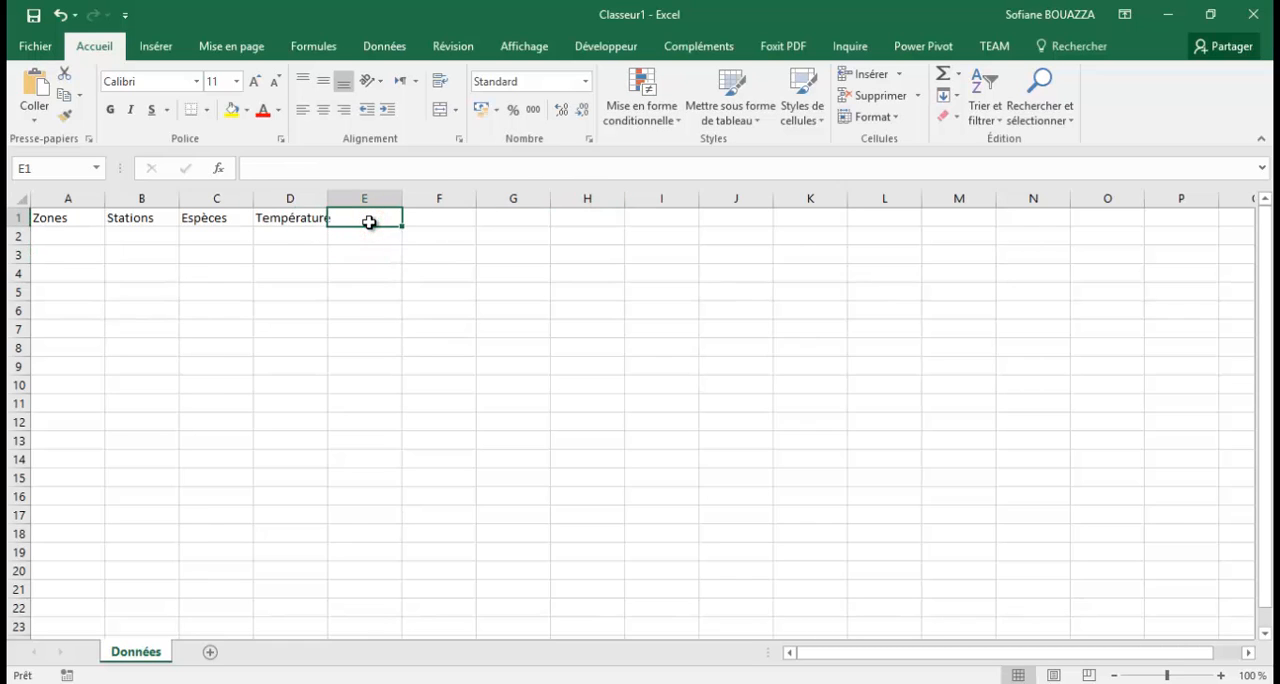
Fit column D's width to the Température header and enter the header Durée in cell E1.
click(313, 193)
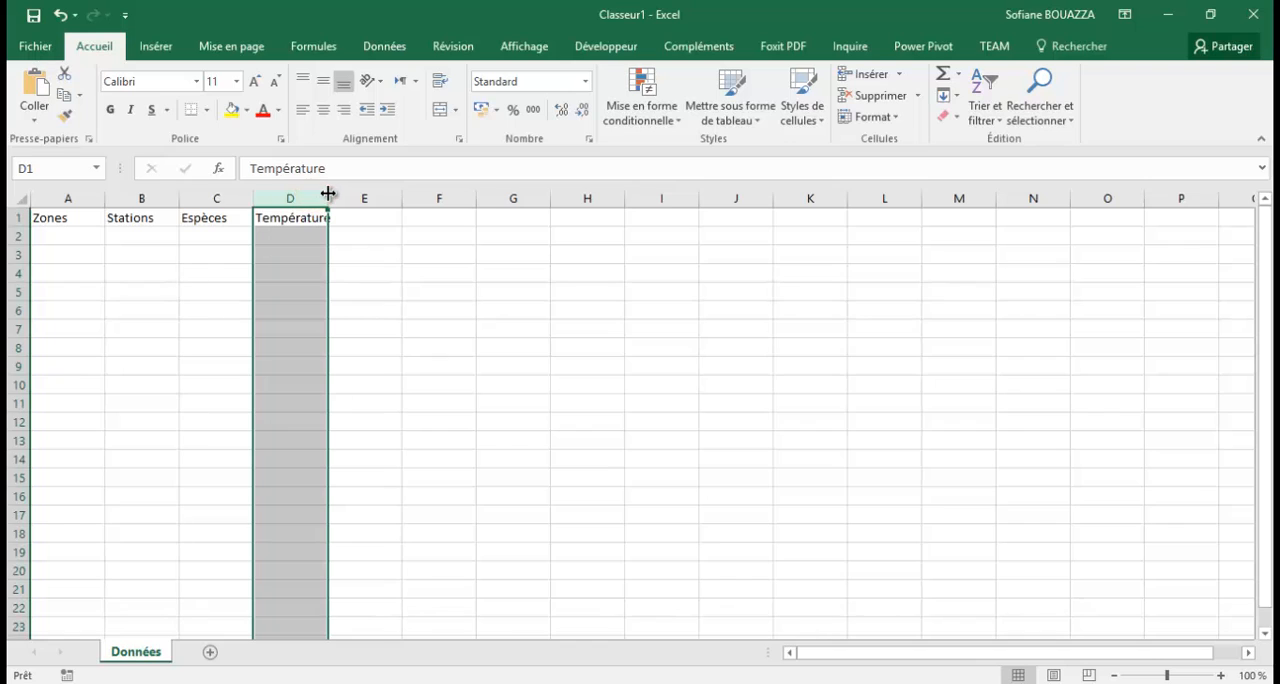
double_click(328, 194)
click(357, 217)
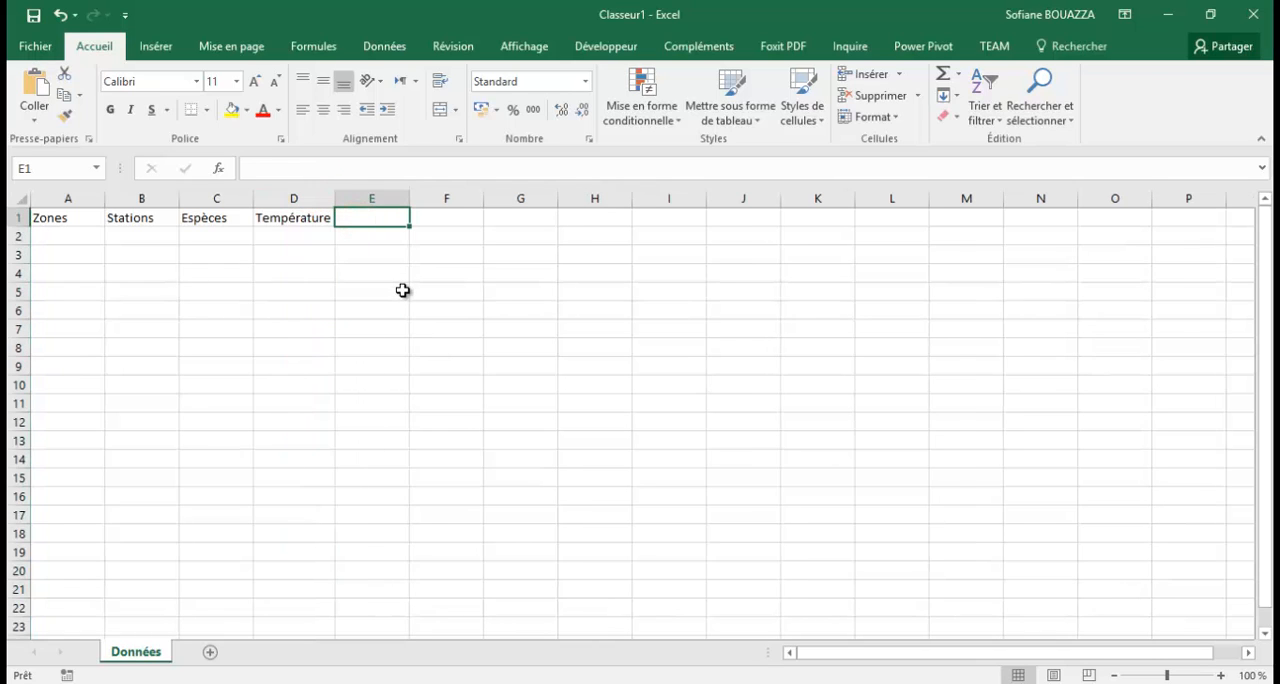
text(Dur)
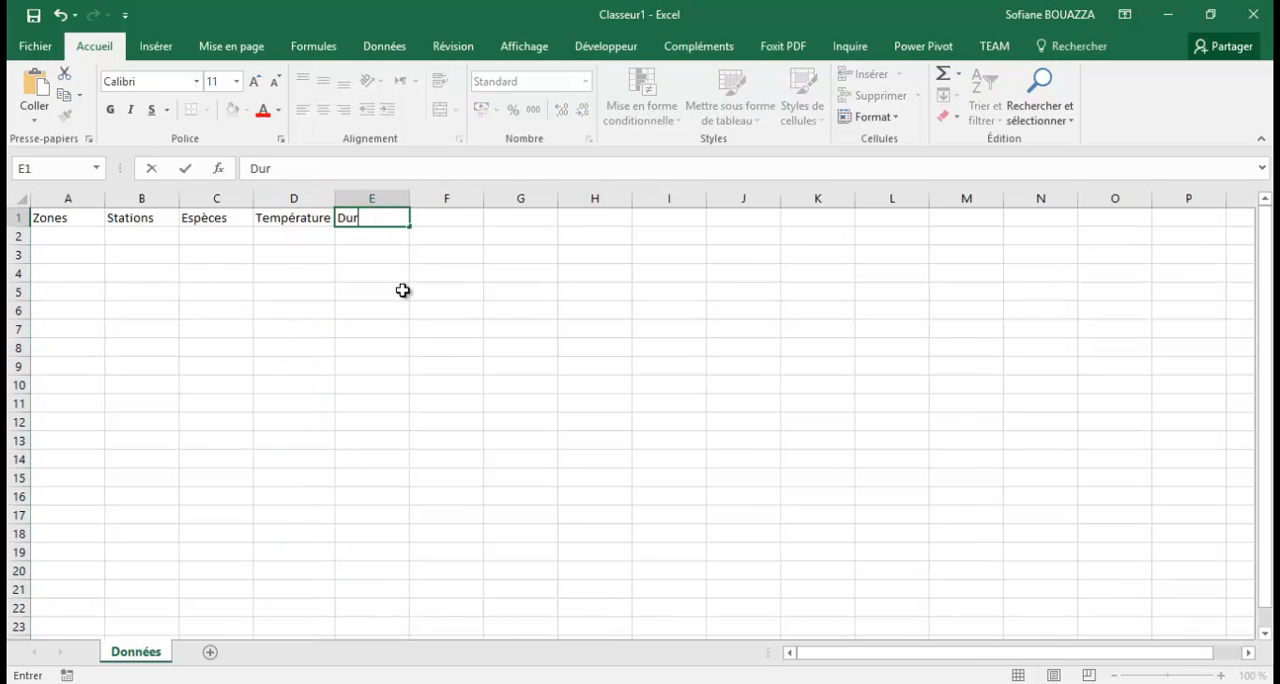
text(ee)
Enter the column header Solvant in cell F1.
click(430, 221)
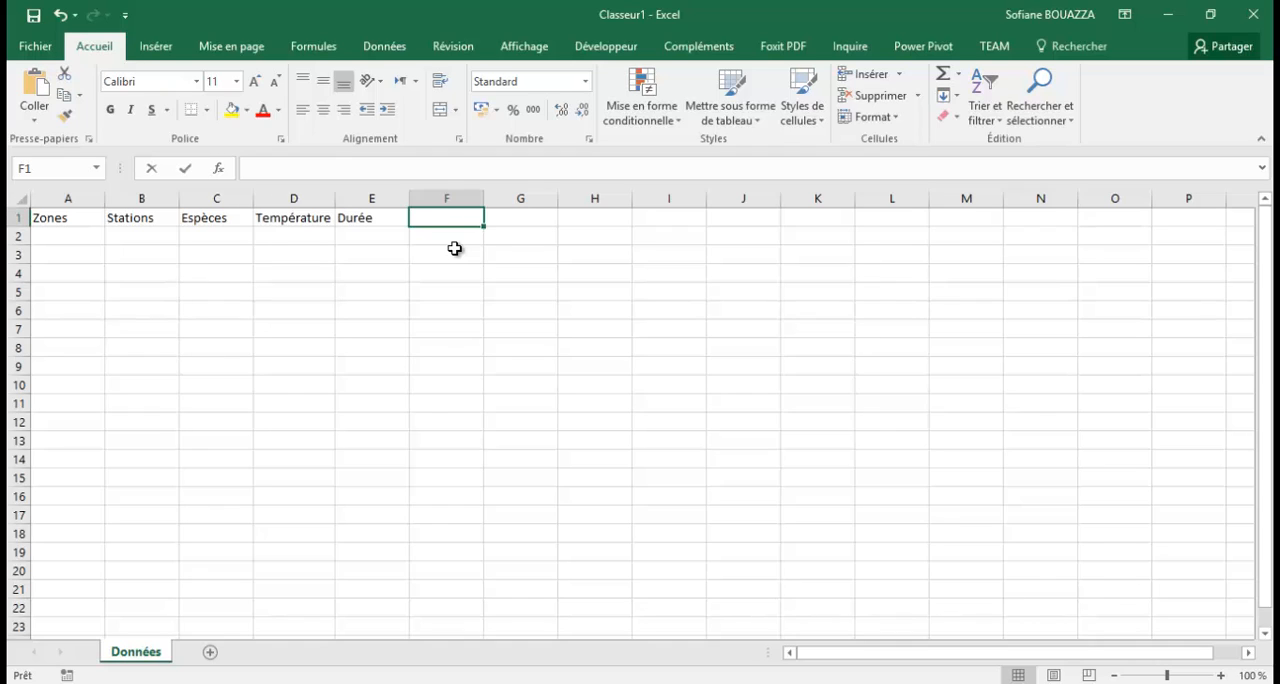
text(Sol)
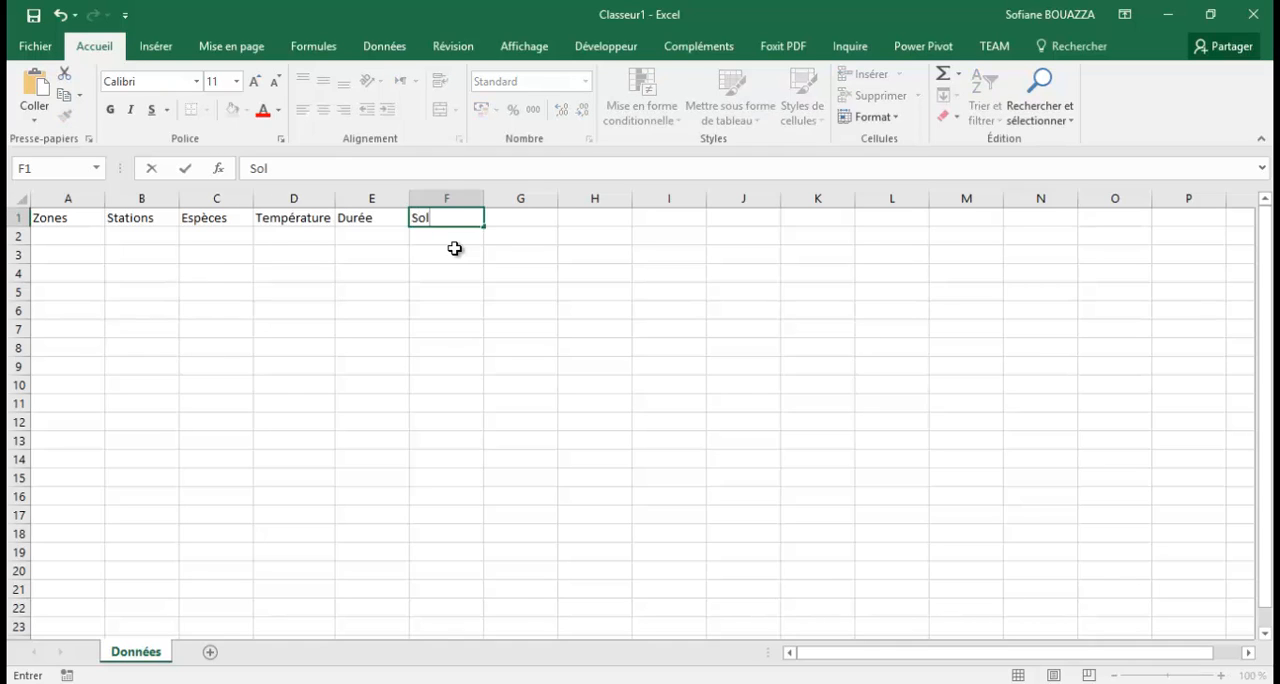
text(vant)
Enter the column header Concentration Solvant in cell G1 and fit column G's width to it.
click(497, 218)
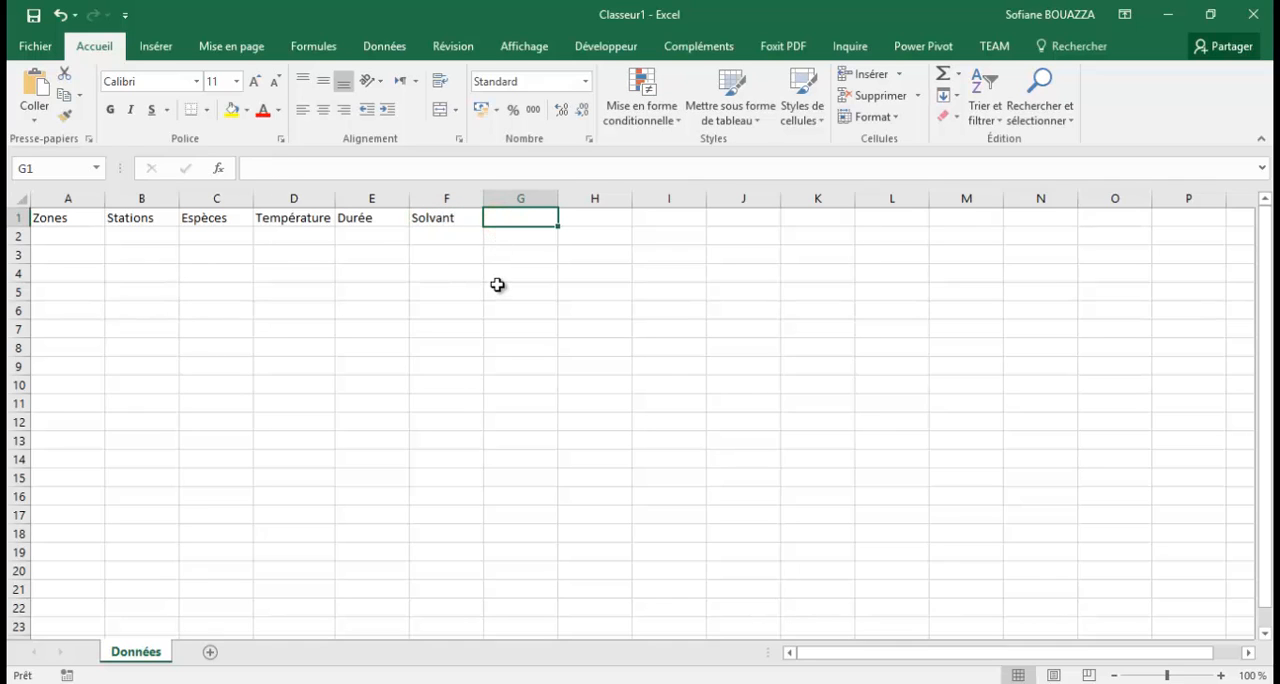
text(Concentration Solvant)
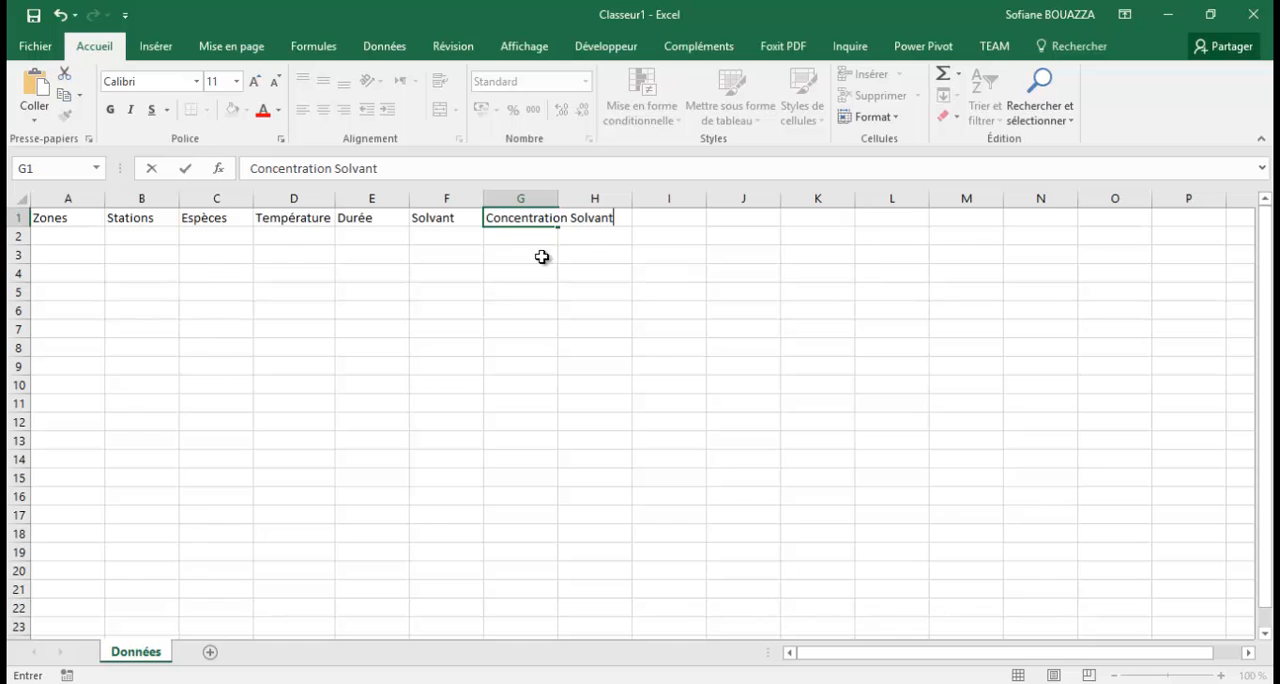
click(545, 198)
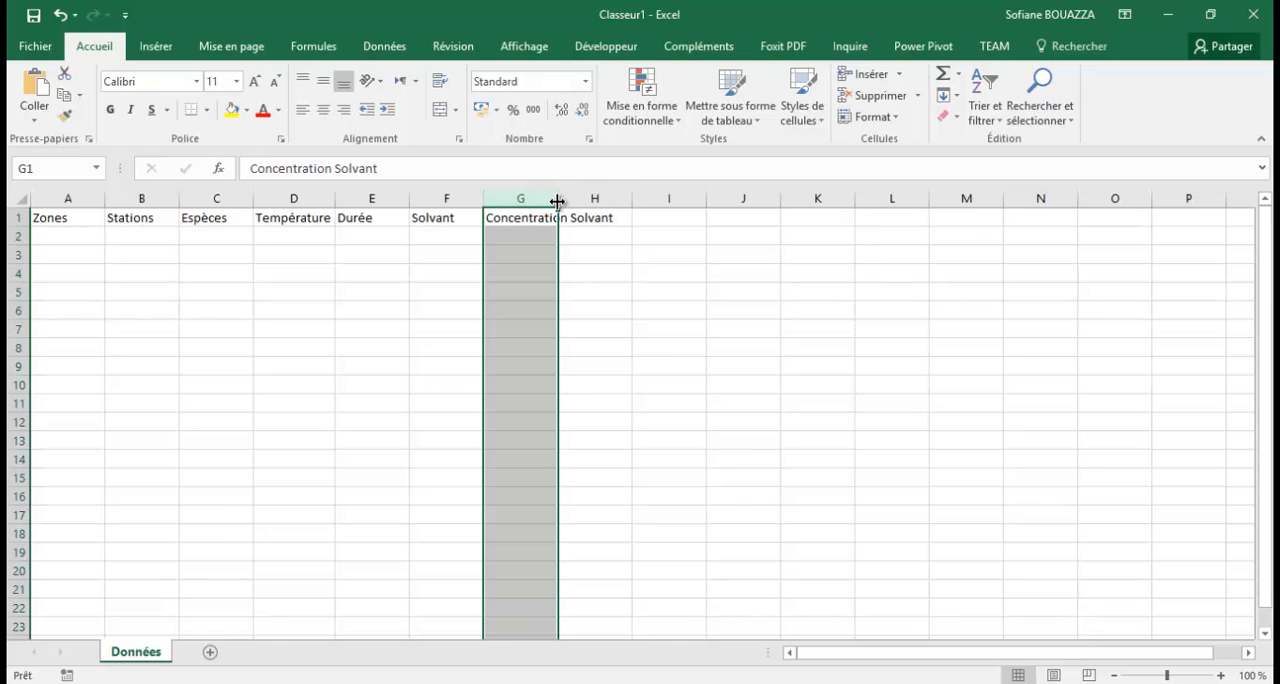
double_click(557, 199)
Enter the column header Phénols totaux in cell H1 and fit column H's width to it.
click(640, 222)
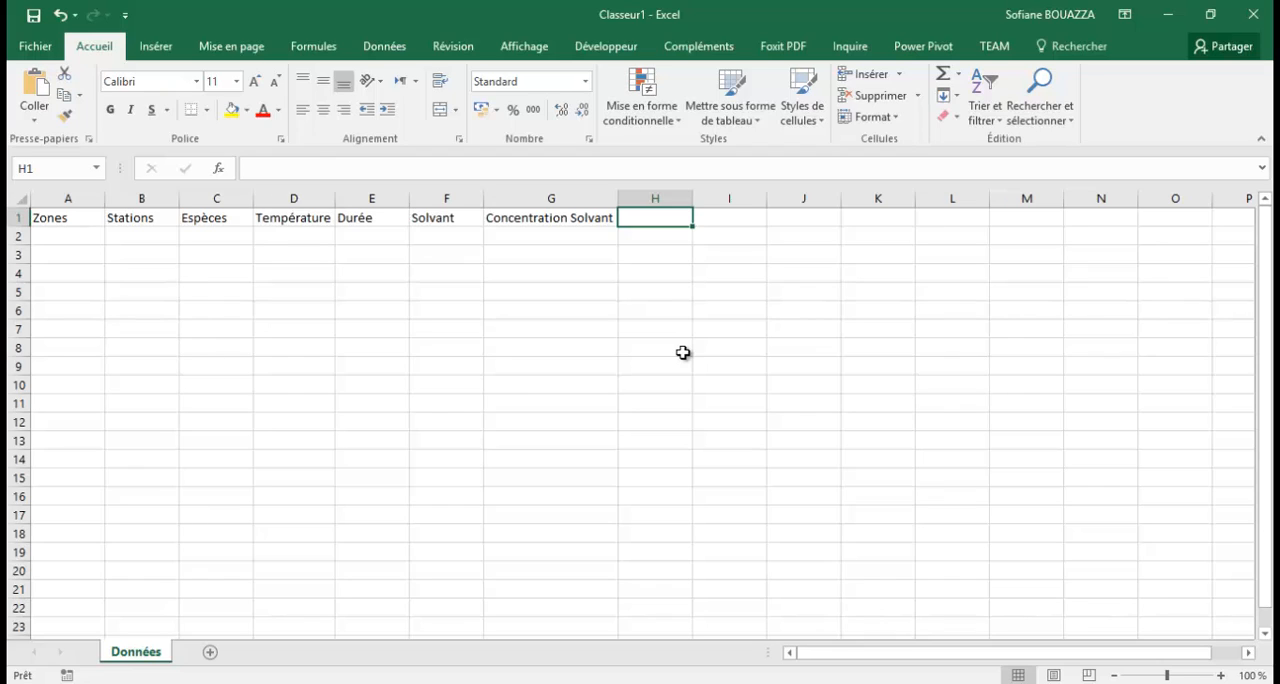
text(Pol)
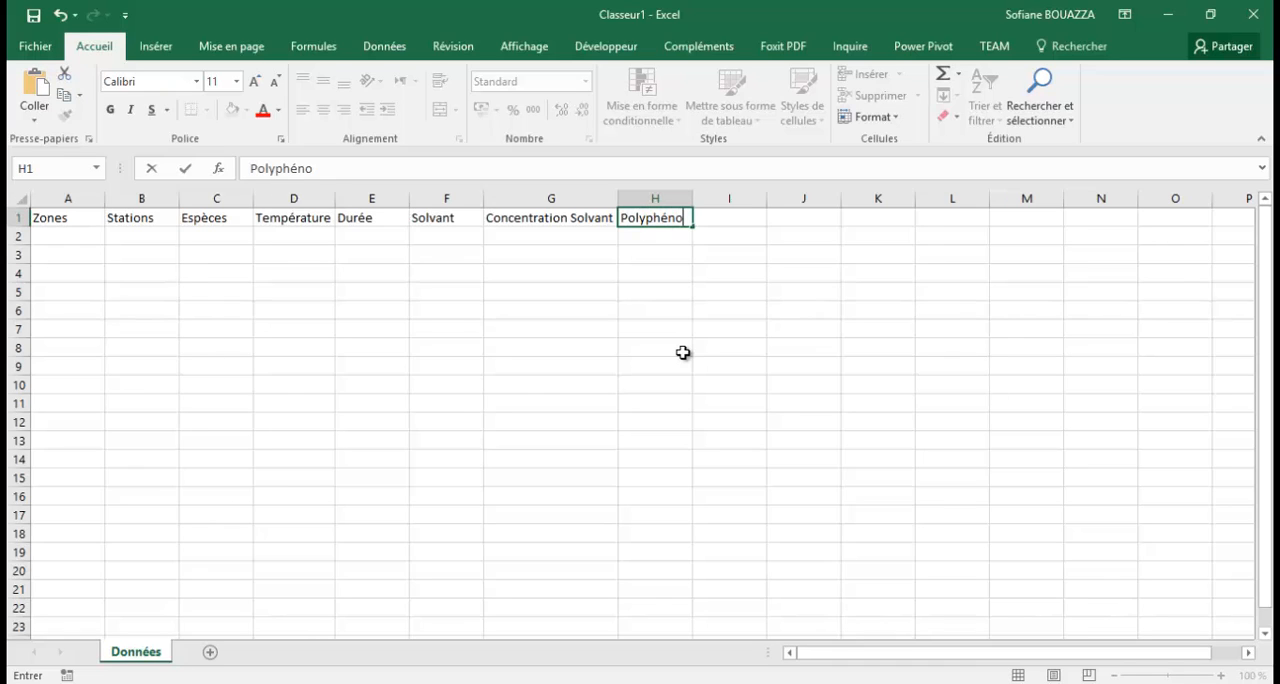
text(yphéno)
text(l)
key(BackSpace)
key(BackSpace)
key(BackSpace)
key(BackSpace)
key(BackSpace)
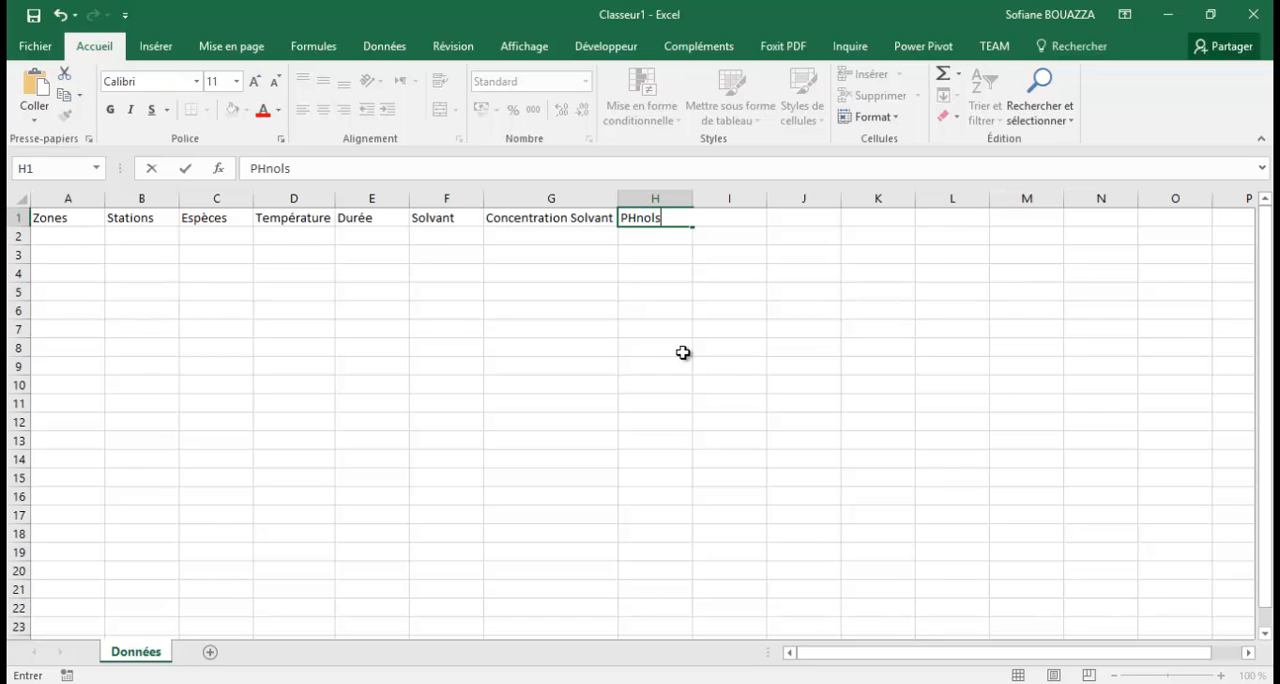
key(BackSpace)
key(BackSpace)
key(BackSpace)
key(BackSpace)
text(totaux)
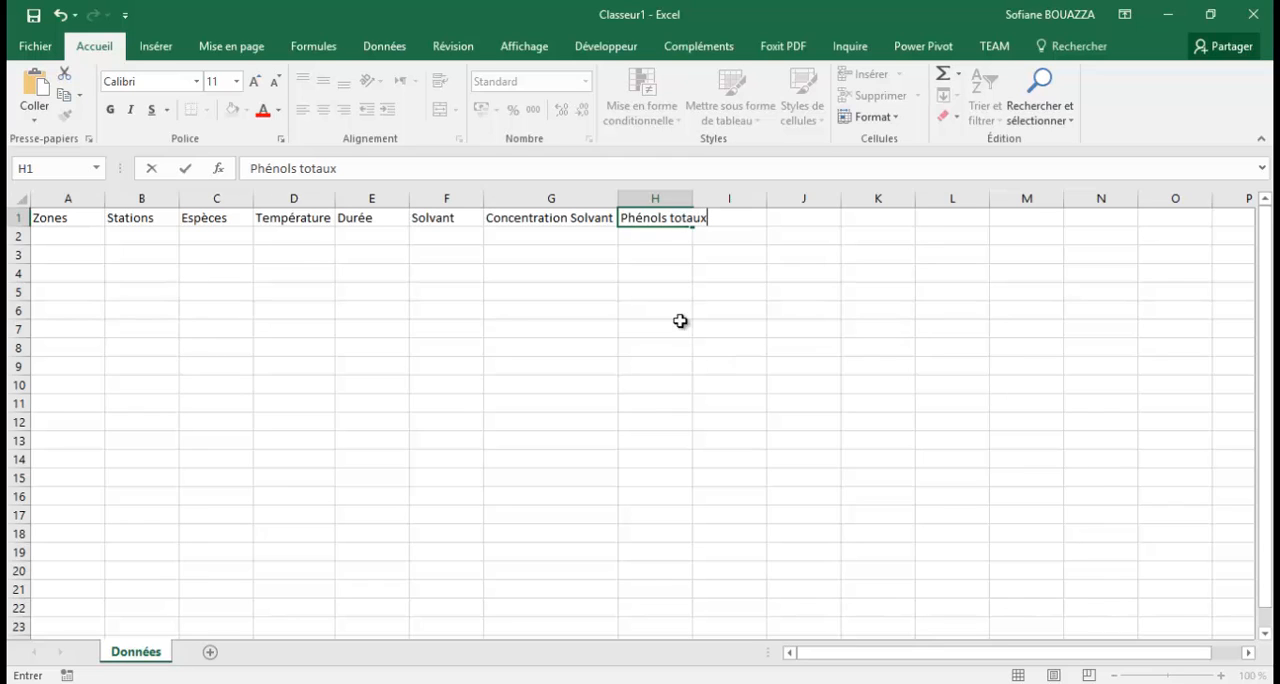
click(674, 241)
click(684, 199)
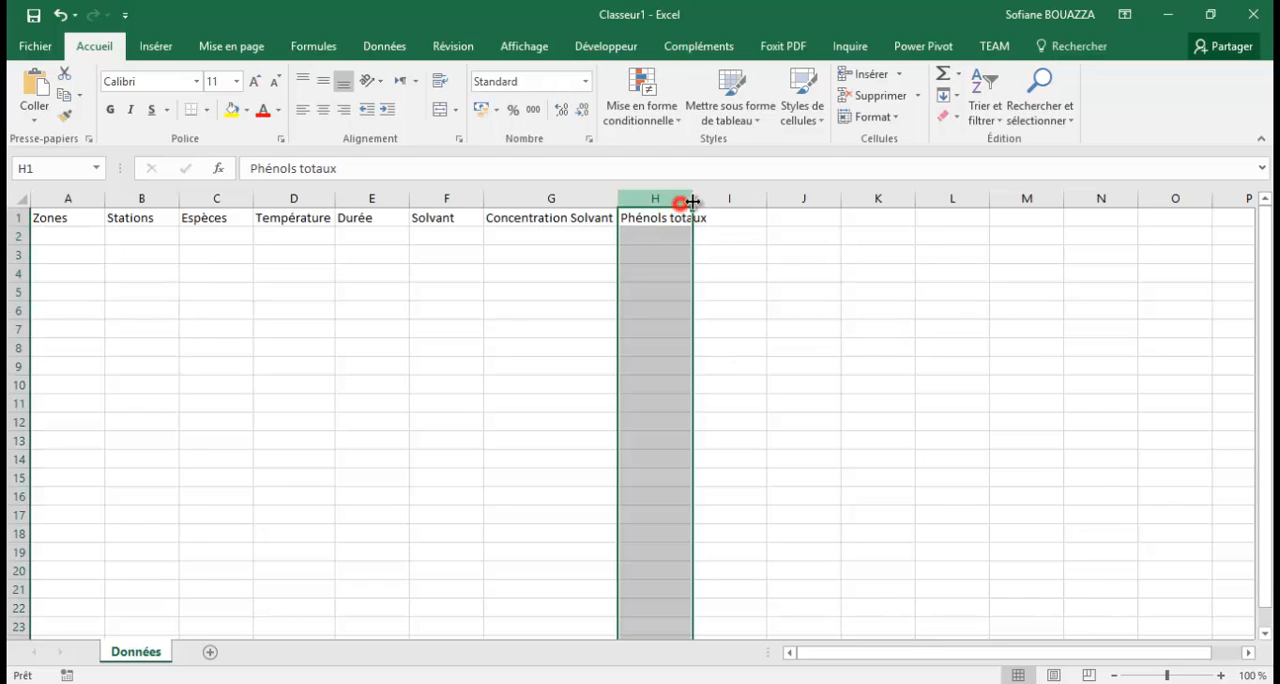
double_click(694, 200)
Enter the column header Flavonoïdes totaux in cell I1 and fit column I's width to it.
click(734, 217)
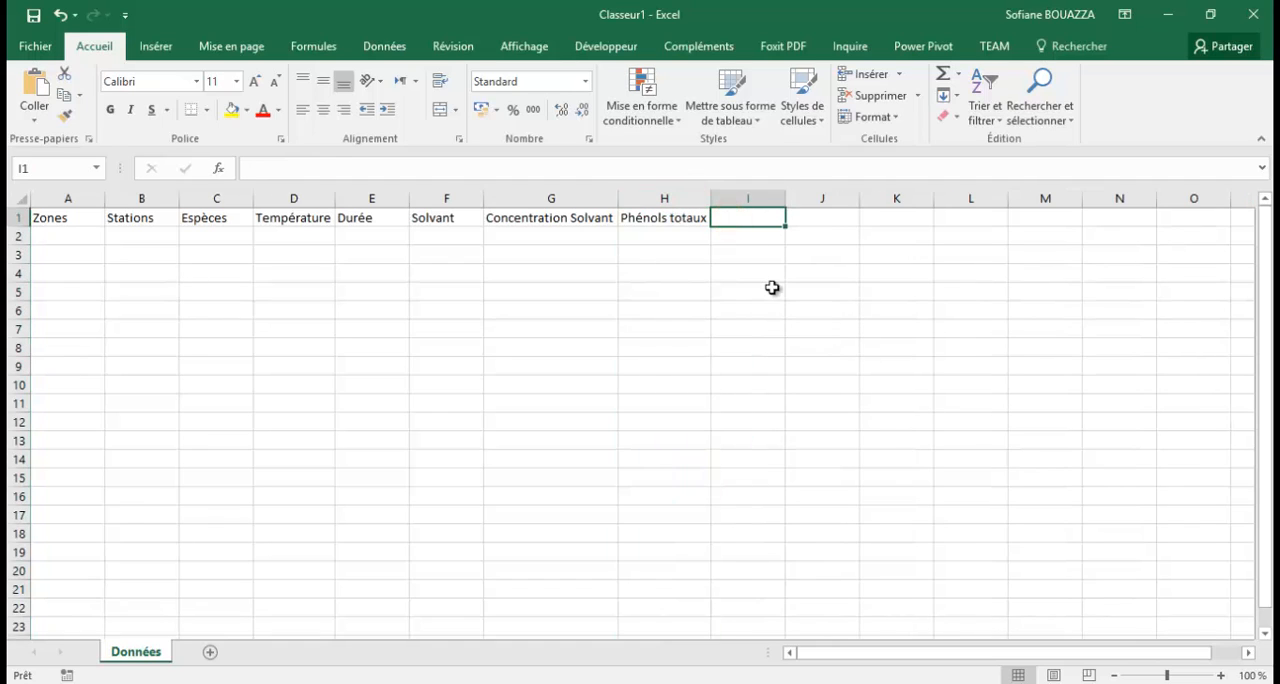
text(Flavon)
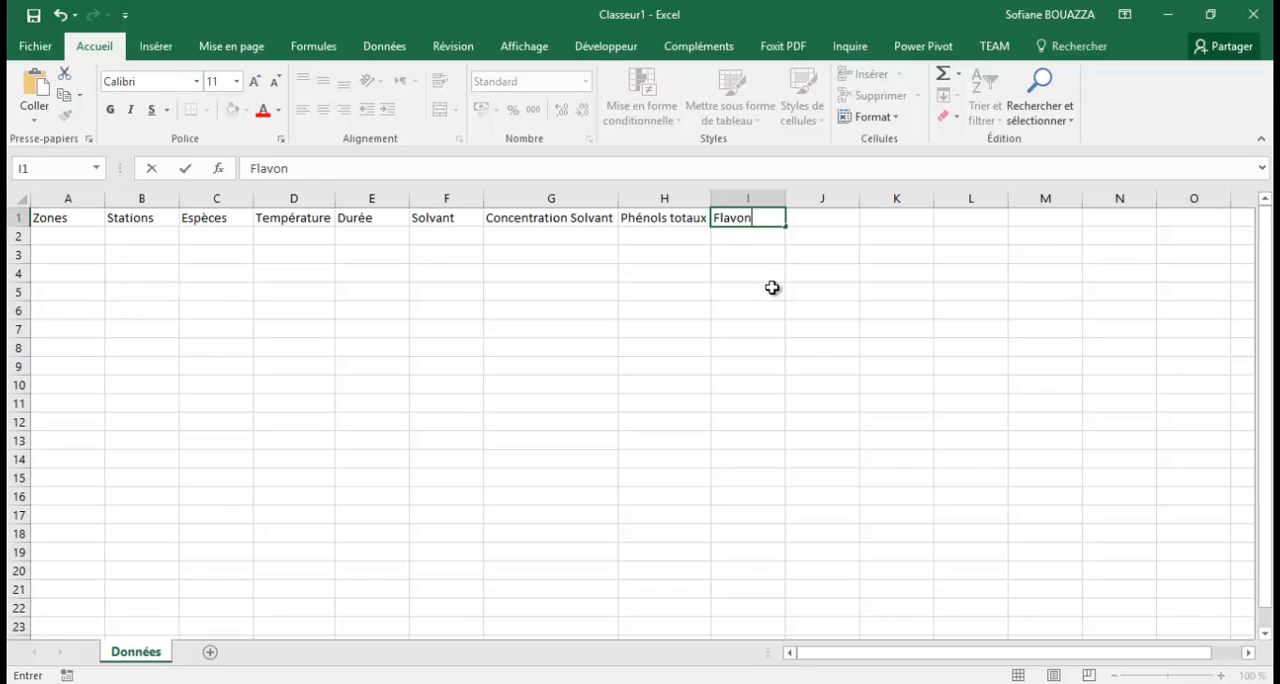
text(oïdes tot)
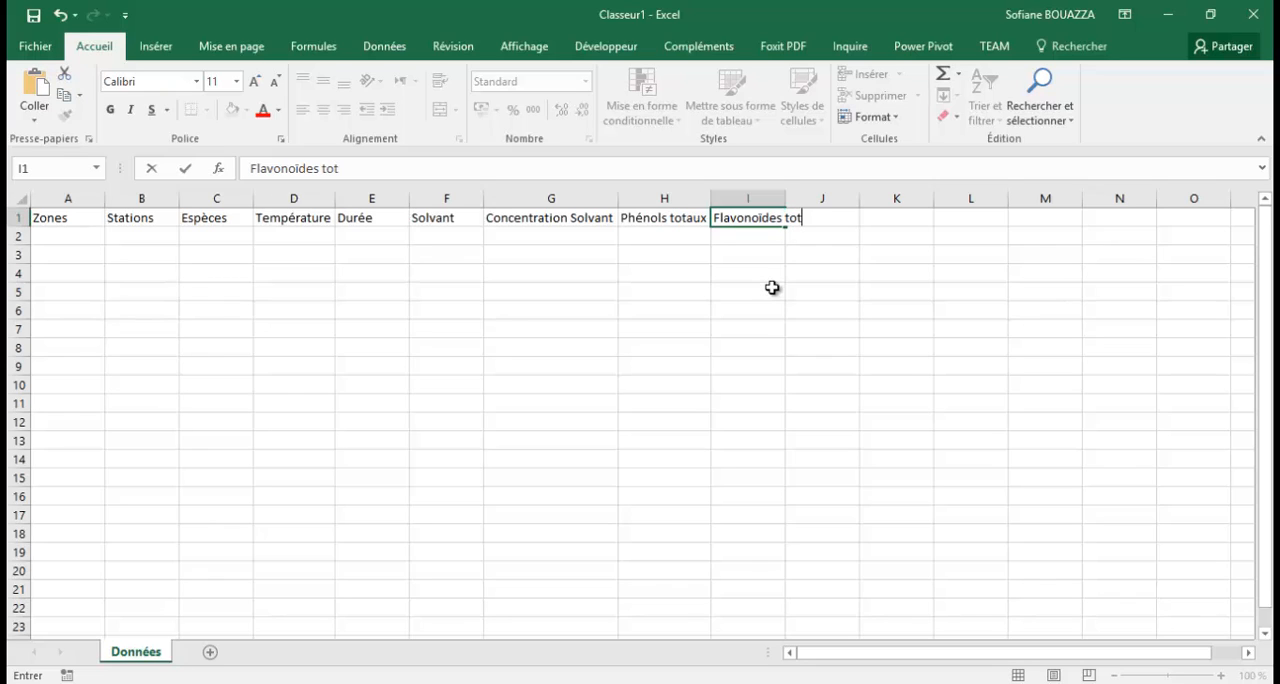
text(aux)
click(767, 196)
double_click(786, 196)
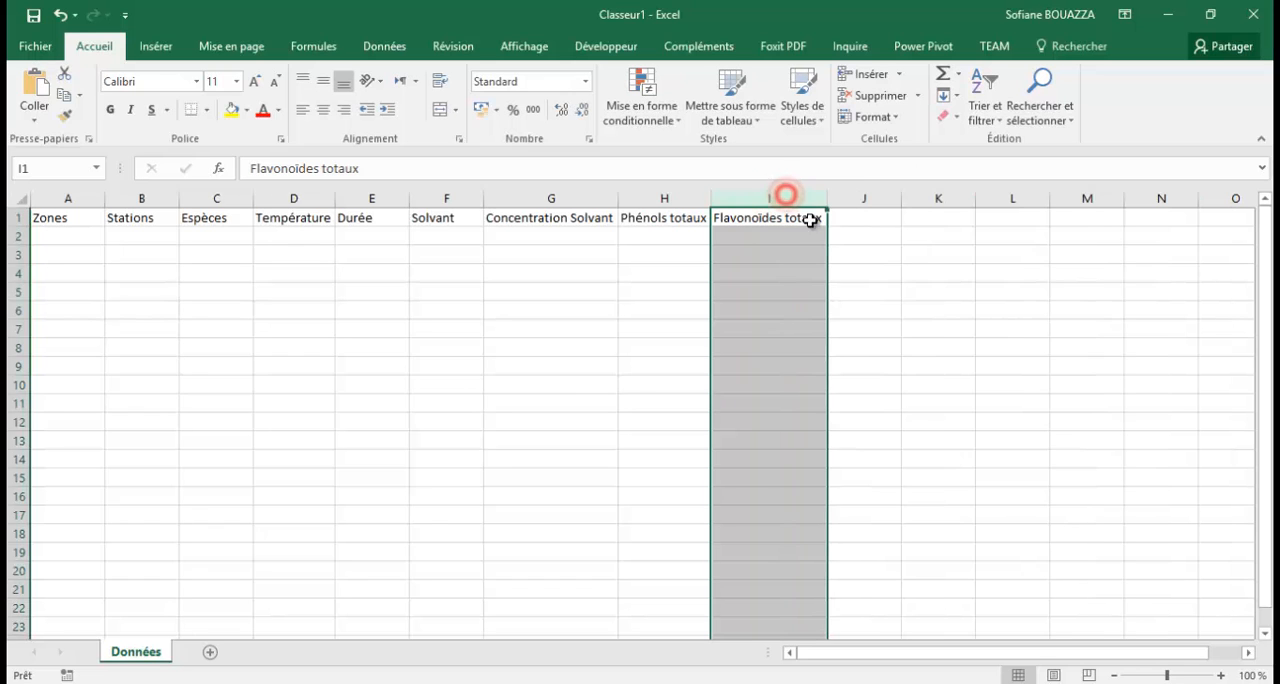
Enter the column header Tanins Condencés in cell J1 and fit column J's width to it.
click(850, 226)
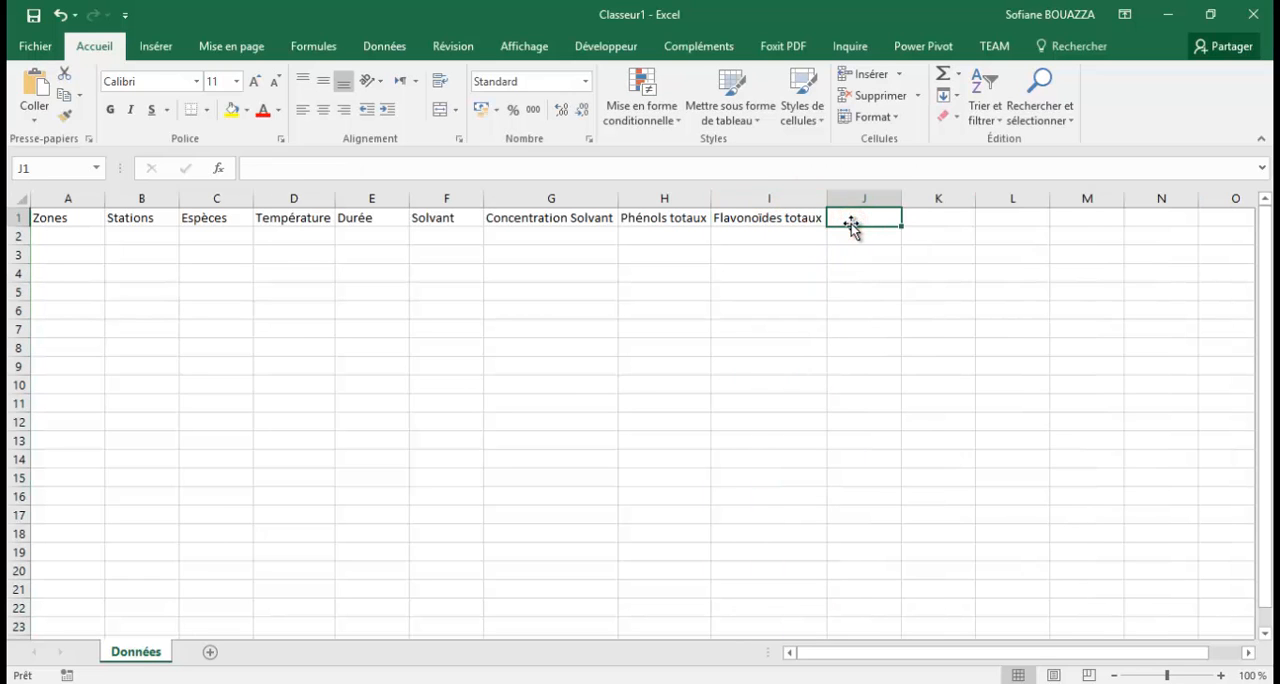
text(Tanins)
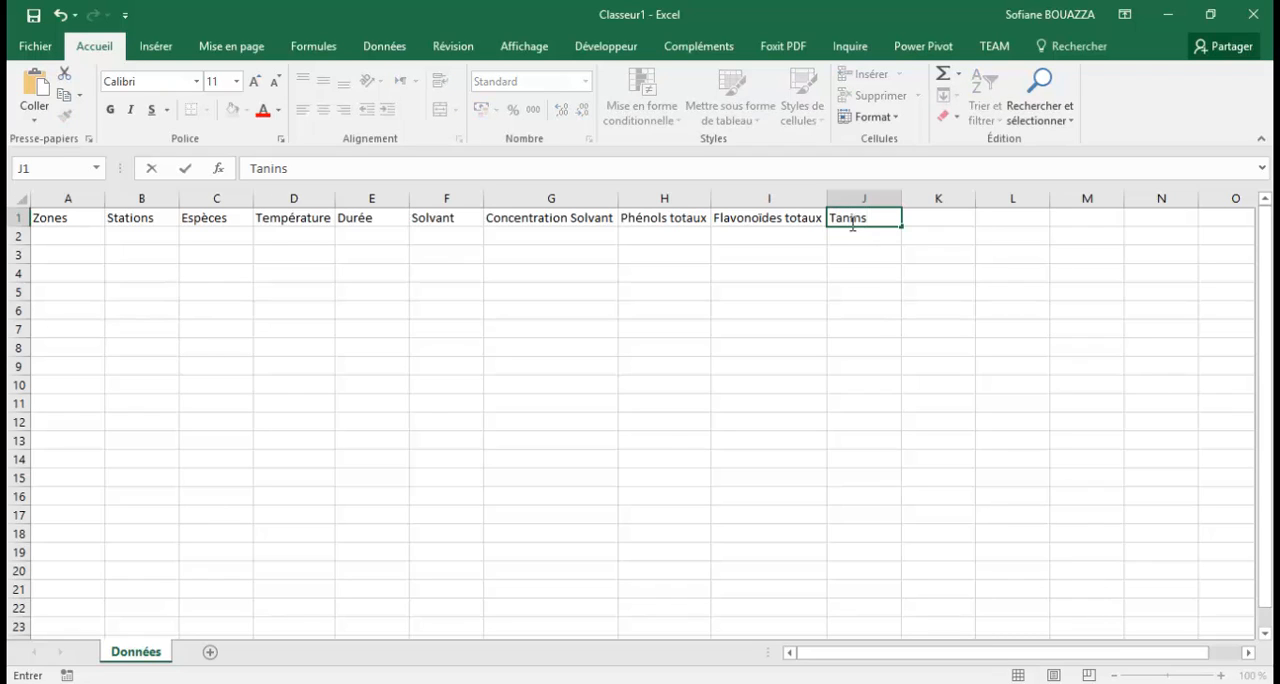
text( Condencés)
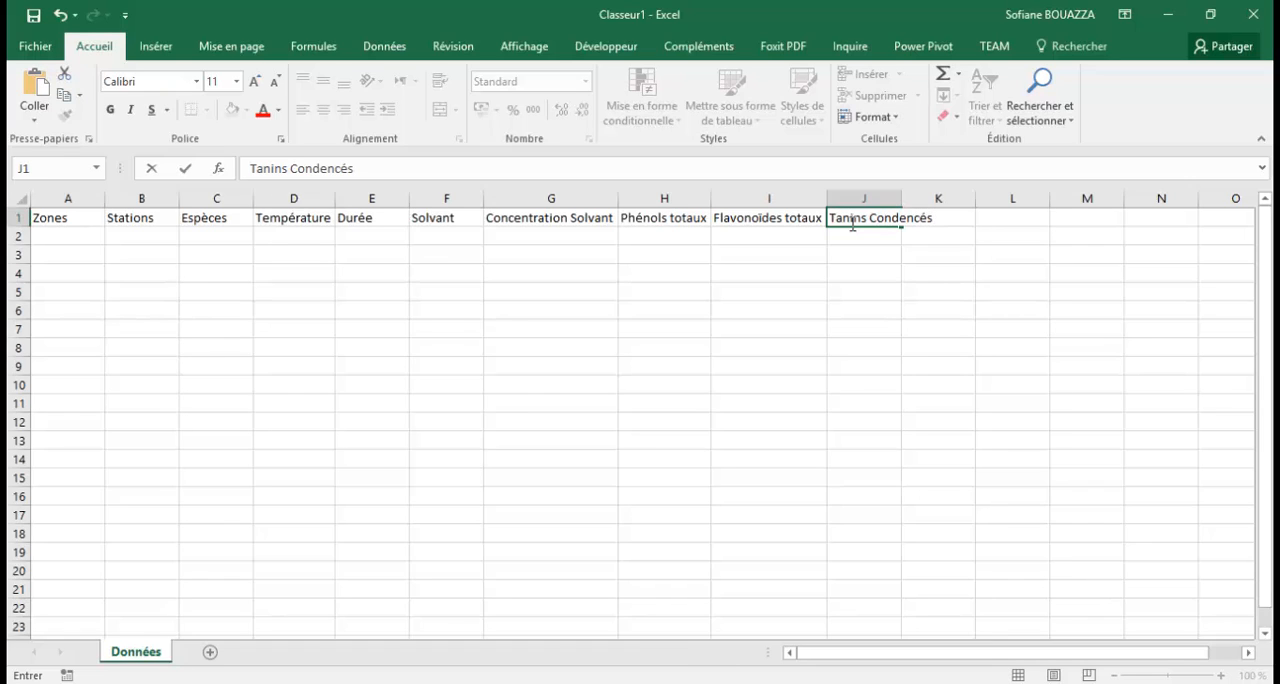
click(896, 199)
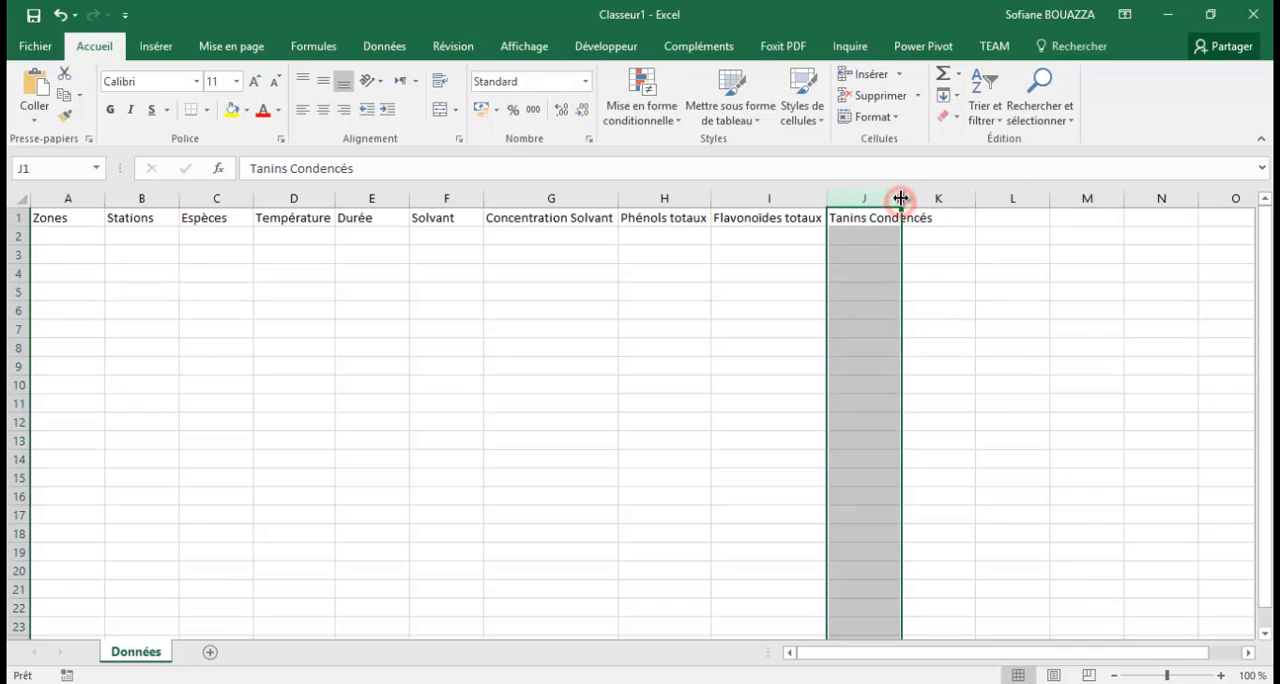
double_click(900, 199)
Enter the column header Sucres solubles in cell K1 and fit column K's width to it.
click(966, 223)
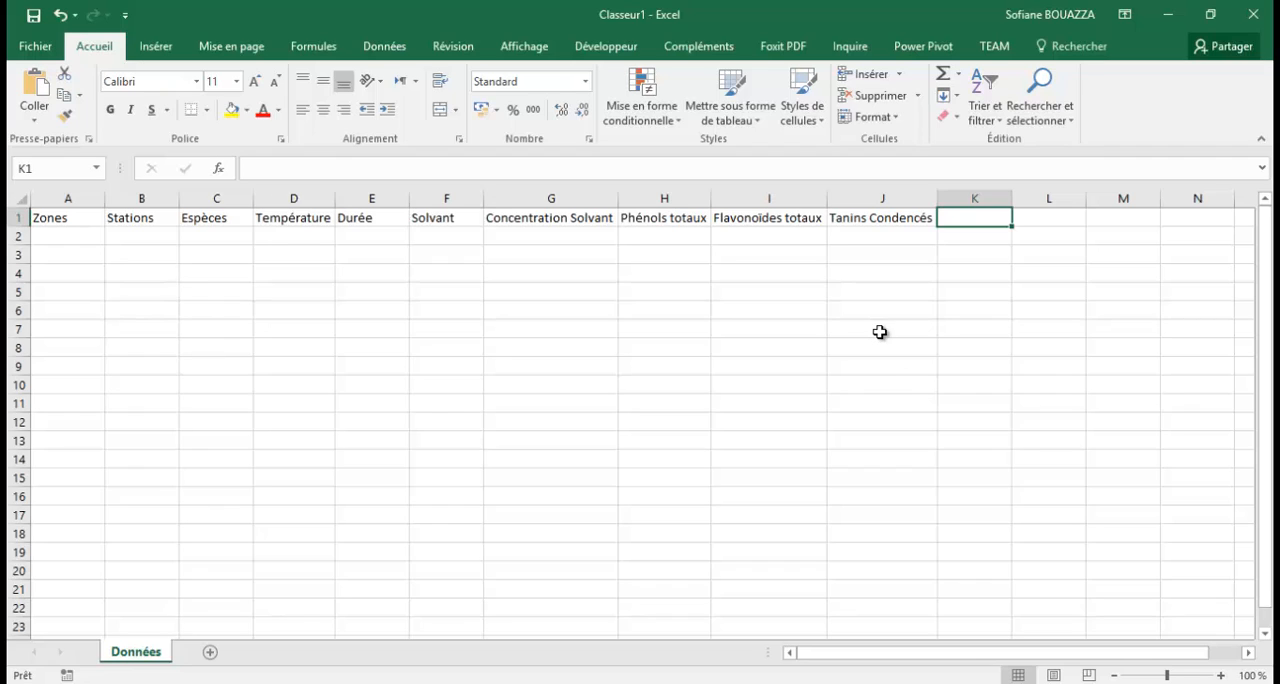
text(Sucres solubles)
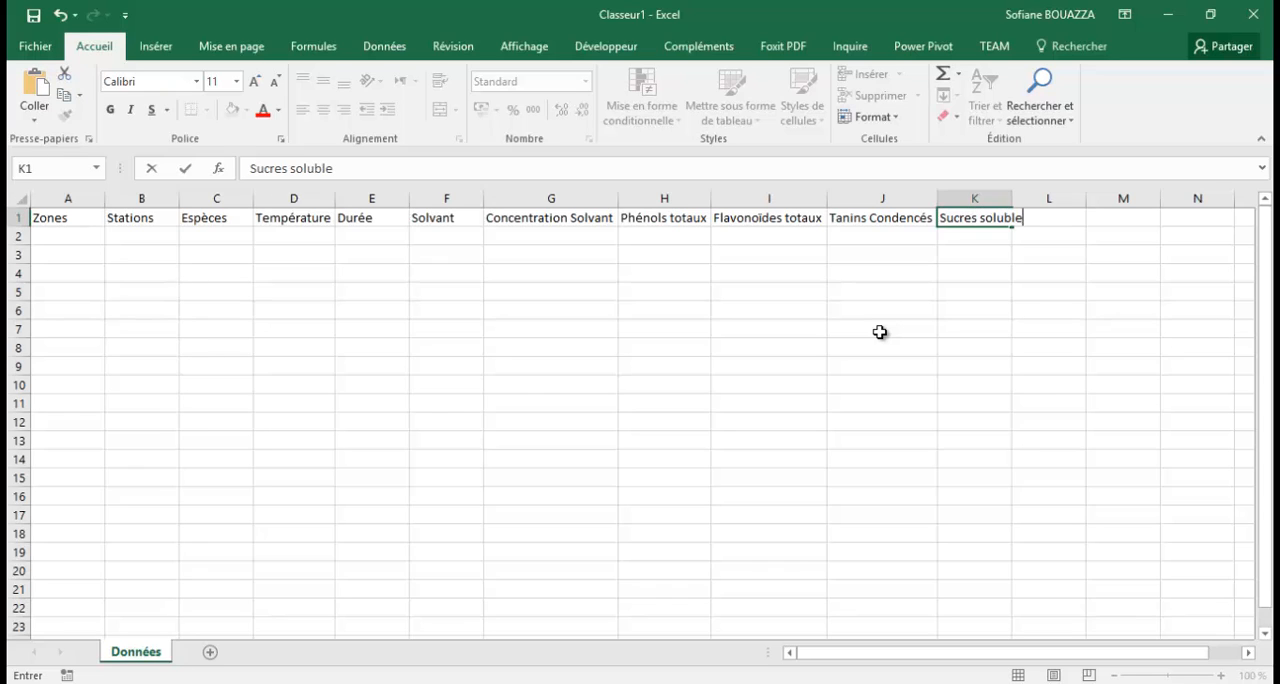
click(1000, 196)
double_click(1017, 193)
click(1048, 218)
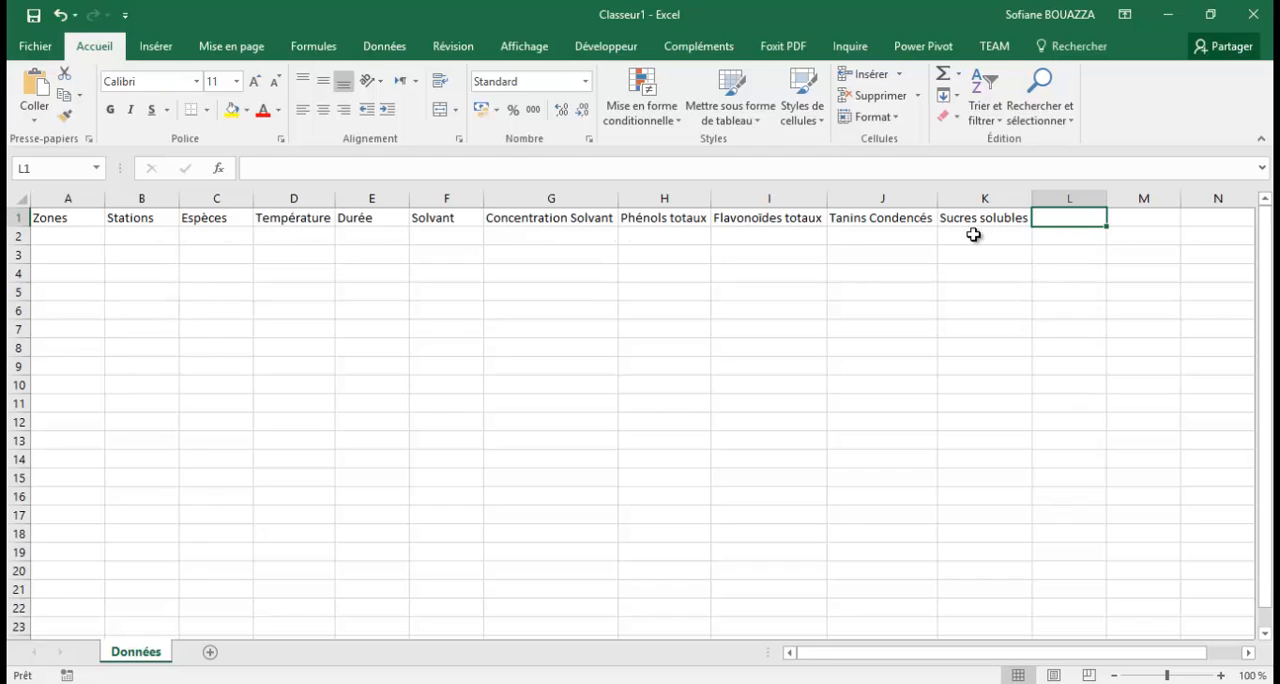
Review the column headers in A1:K1 one by one and the first data row A2:K2 beneath them.
click(72, 218)
click(138, 219)
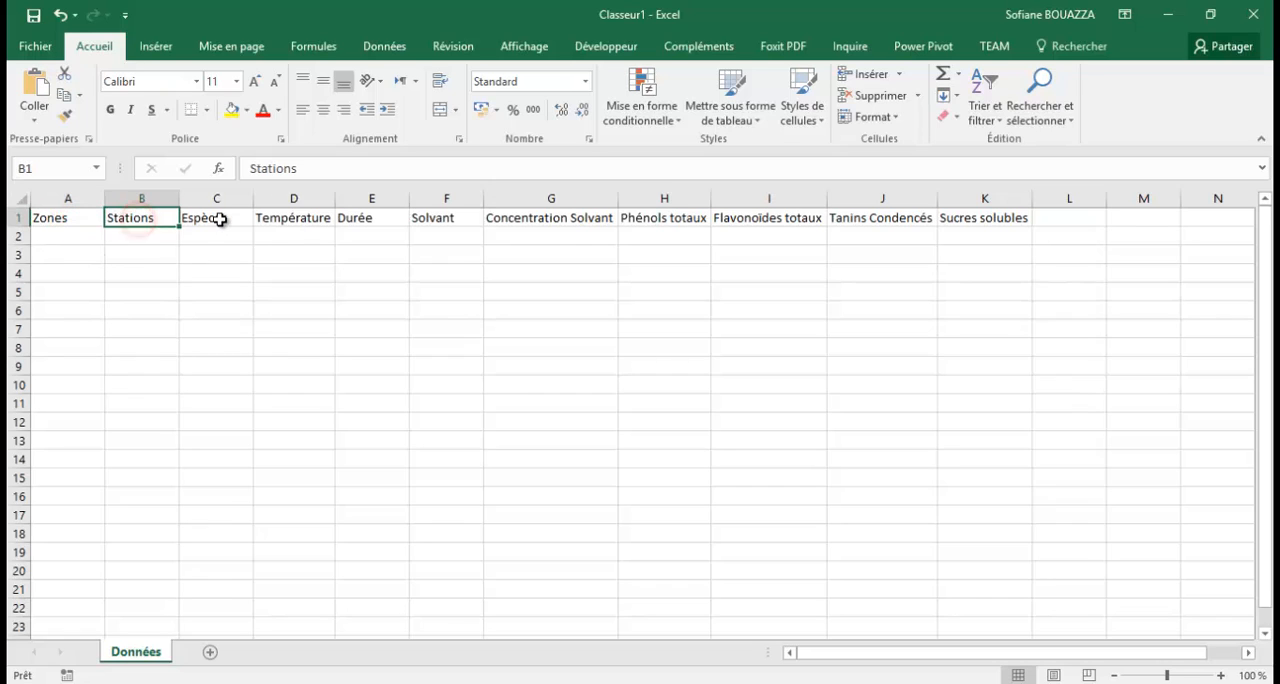
click(220, 219)
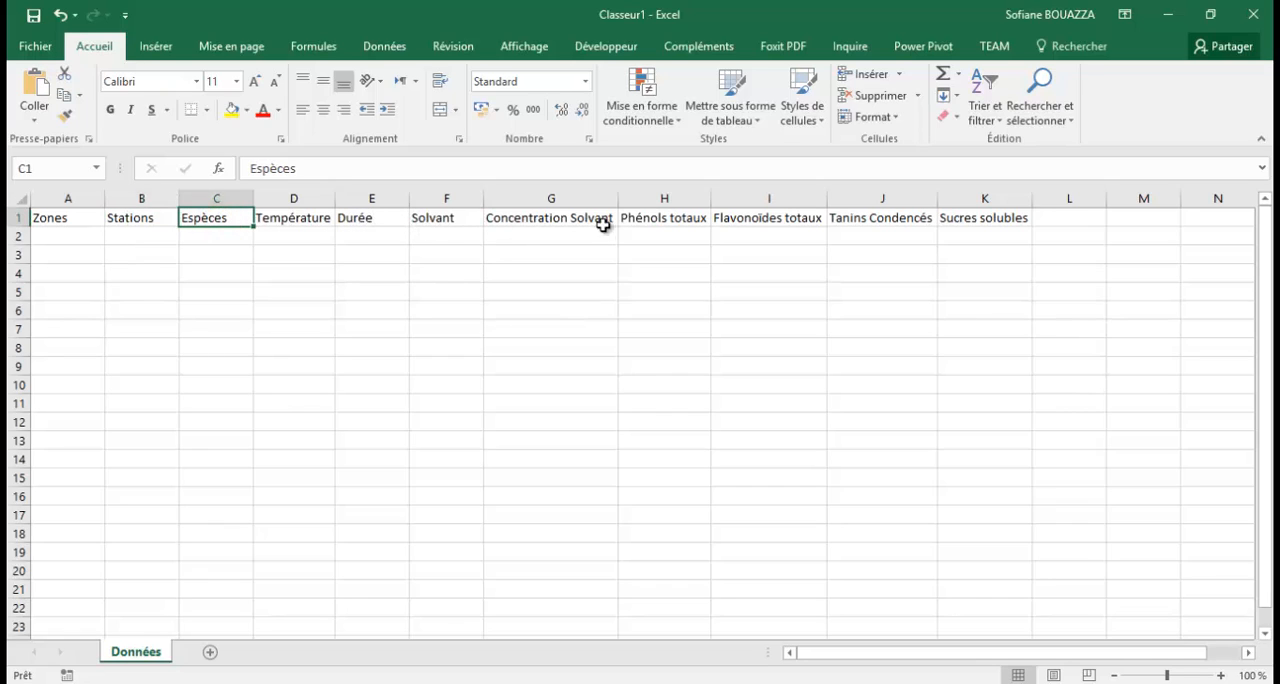
click(455, 219)
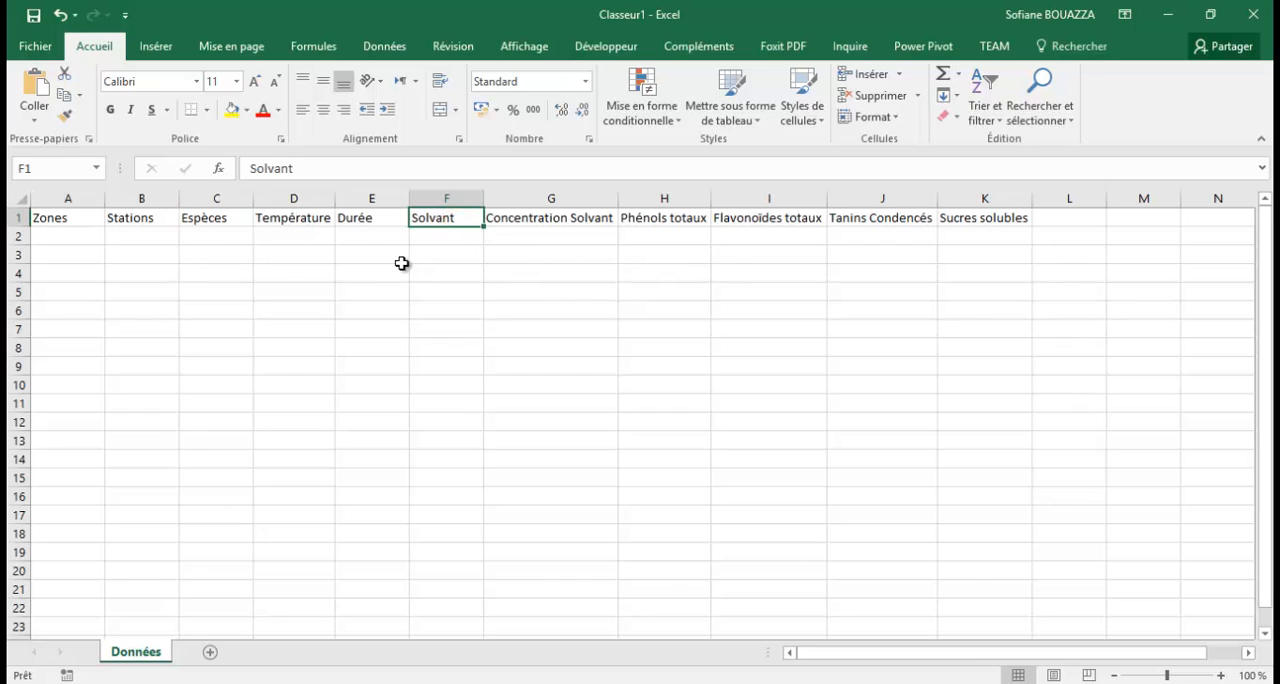
click(309, 220)
click(374, 222)
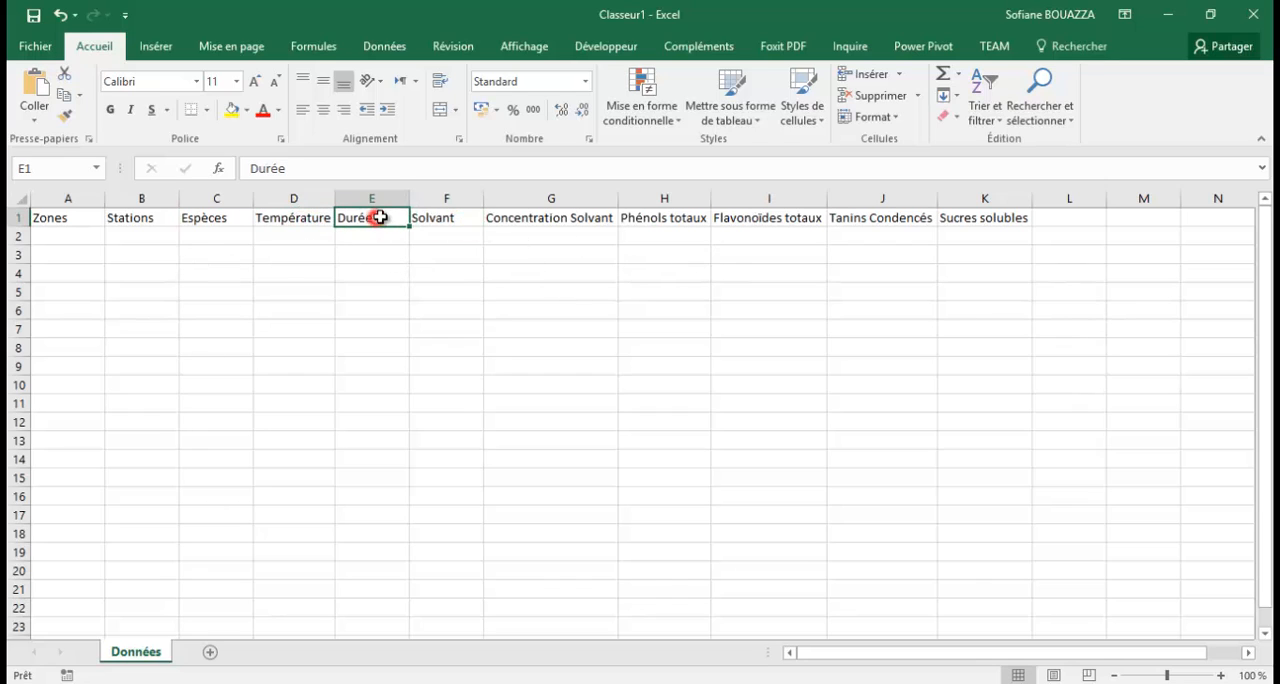
click(628, 217)
click(596, 219)
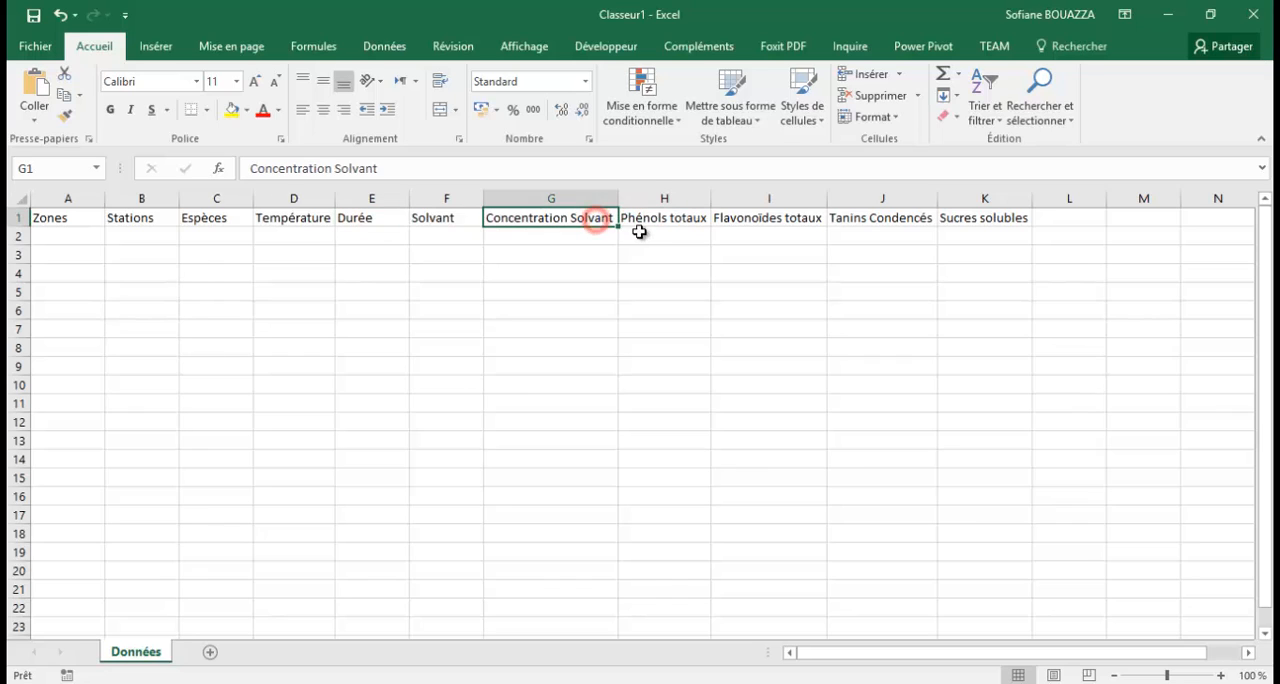
click(670, 220)
click(798, 227)
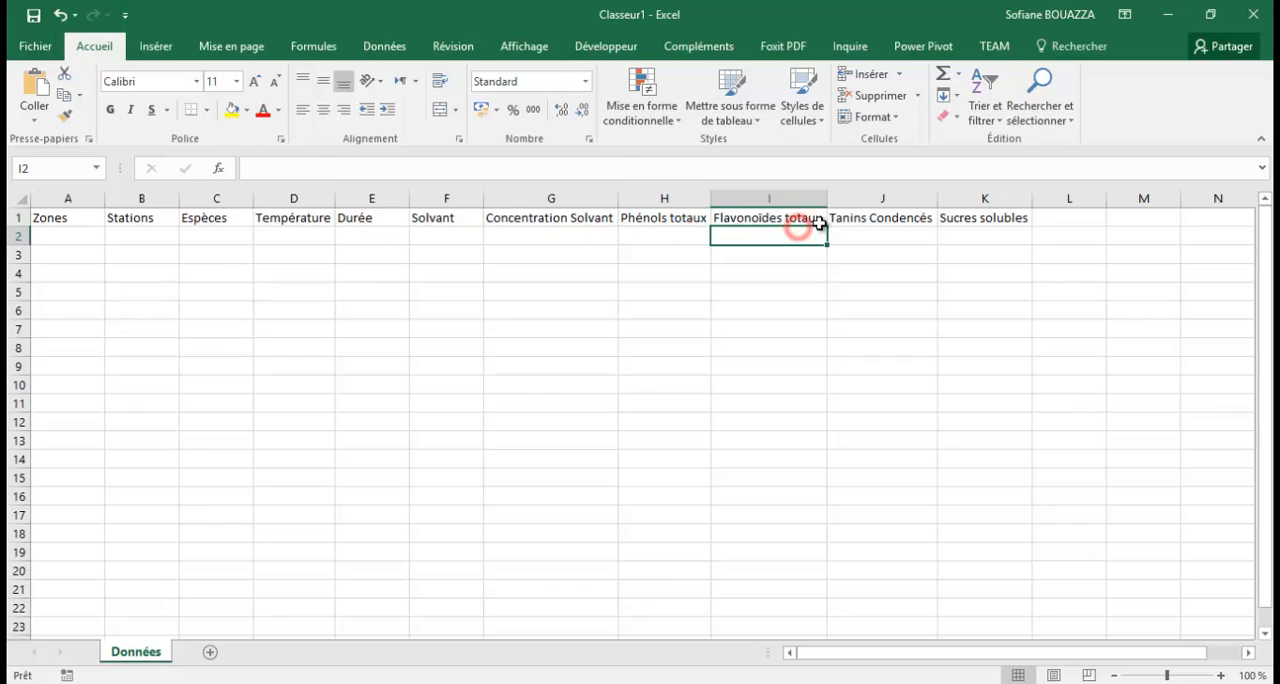
click(858, 219)
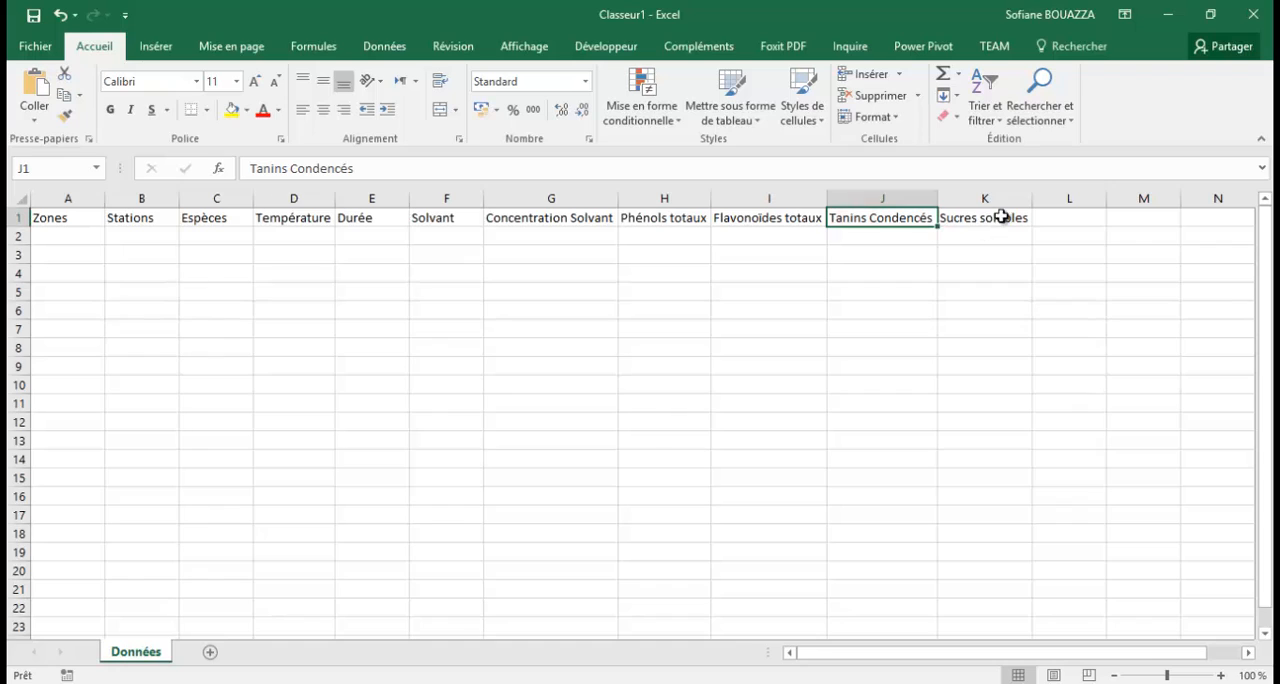
click(1003, 216)
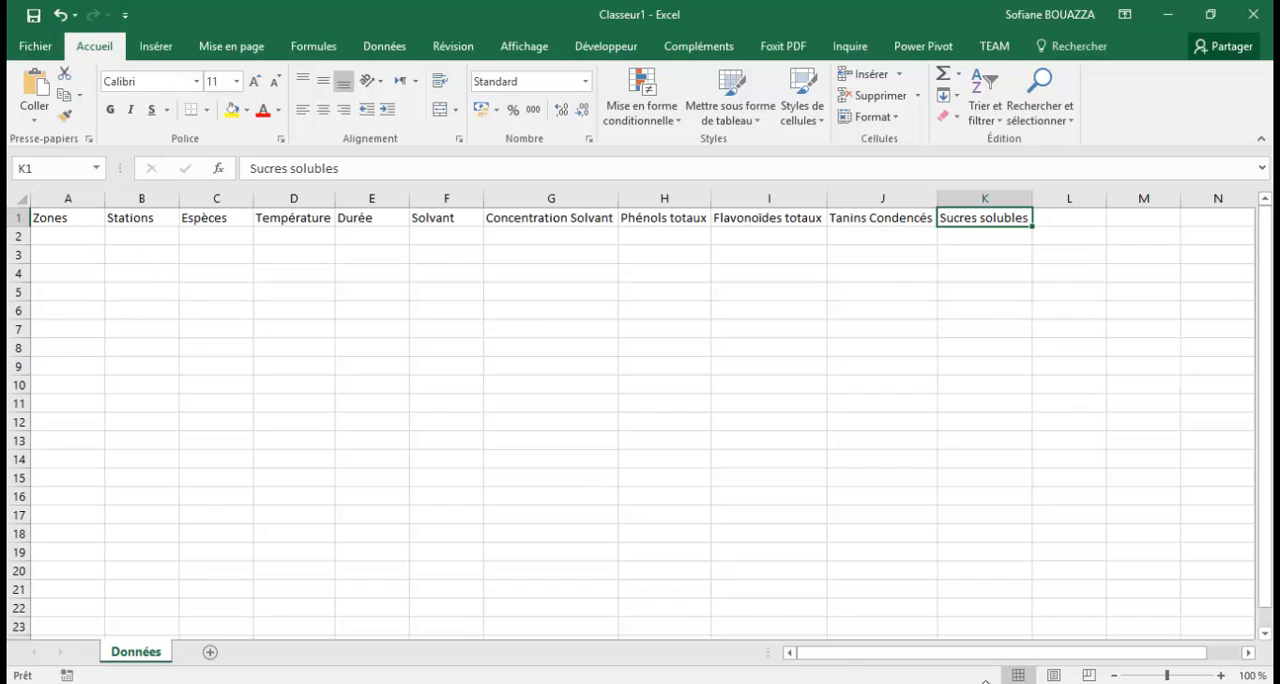
click(789, 652)
click(48, 241)
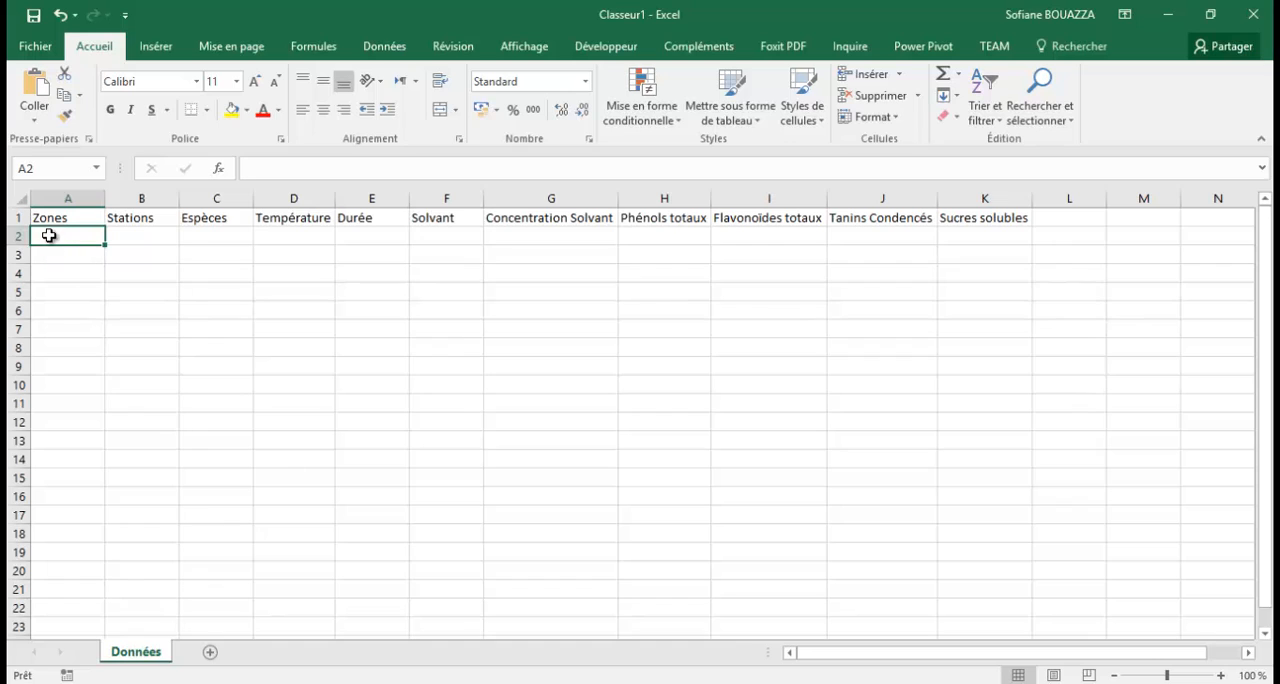
drag(57, 229, 950, 238)
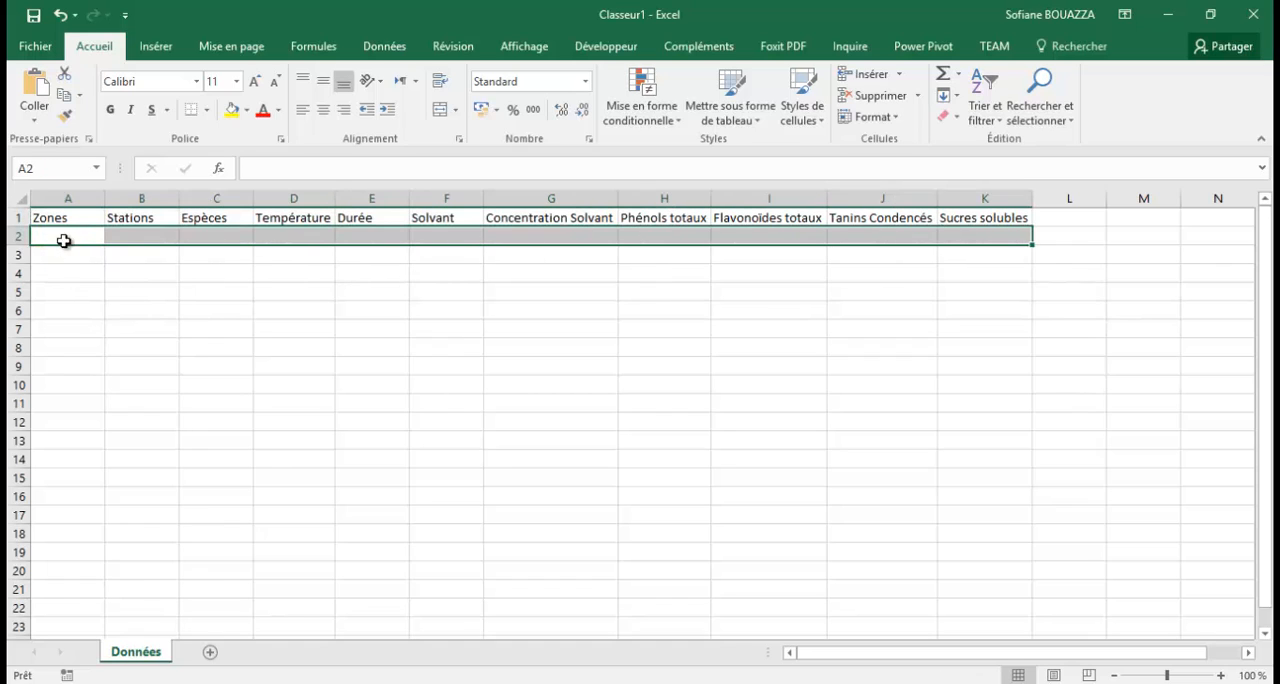
click(62, 238)
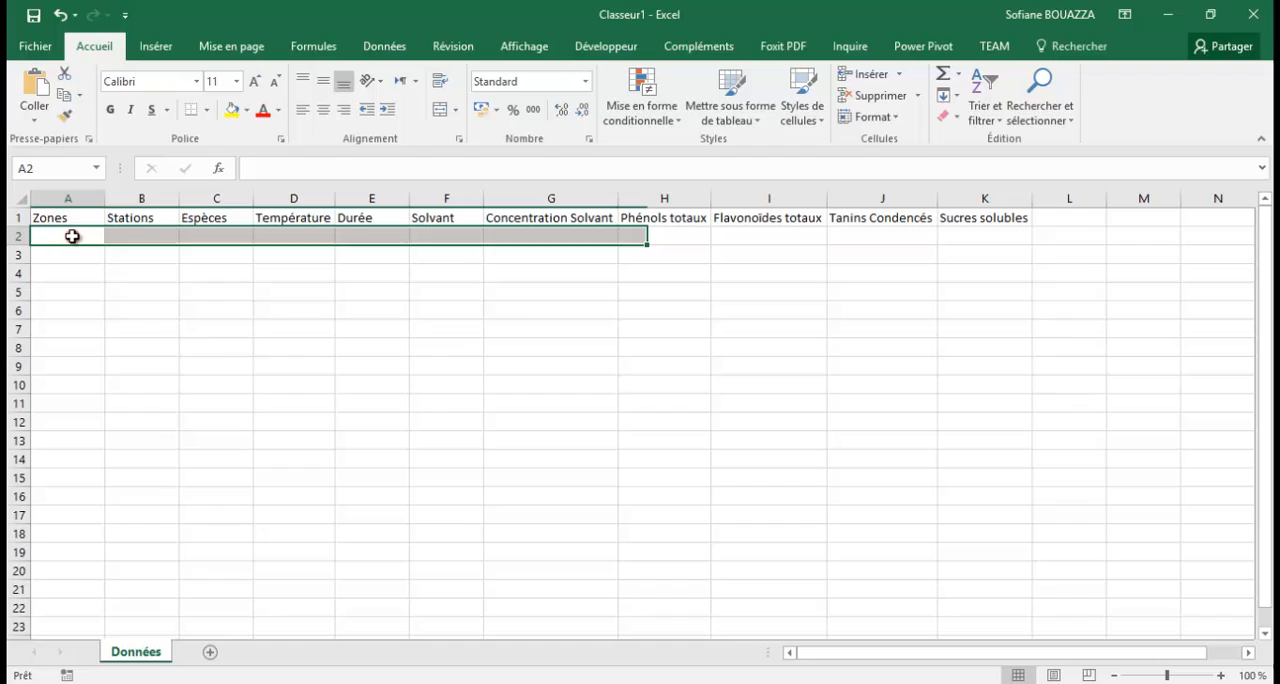
Go through the first data row cell by cell from B2 to K2, matching each cell to its column header.
click(145, 236)
click(219, 236)
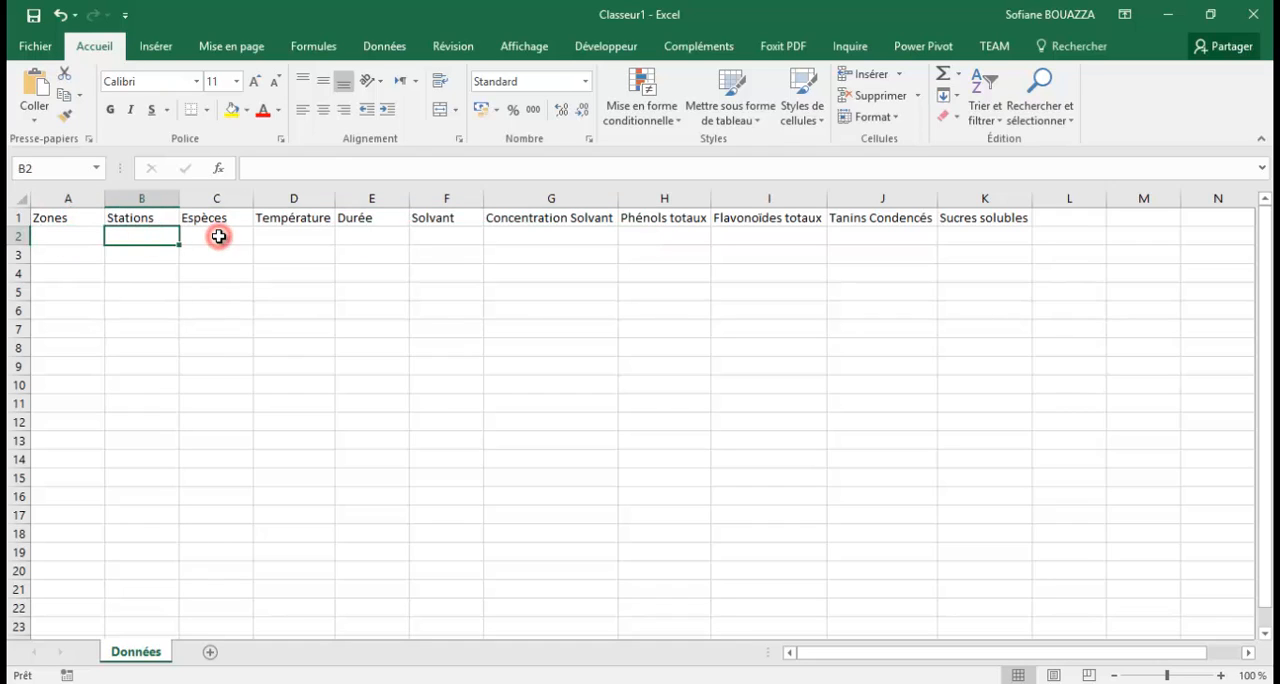
click(292, 237)
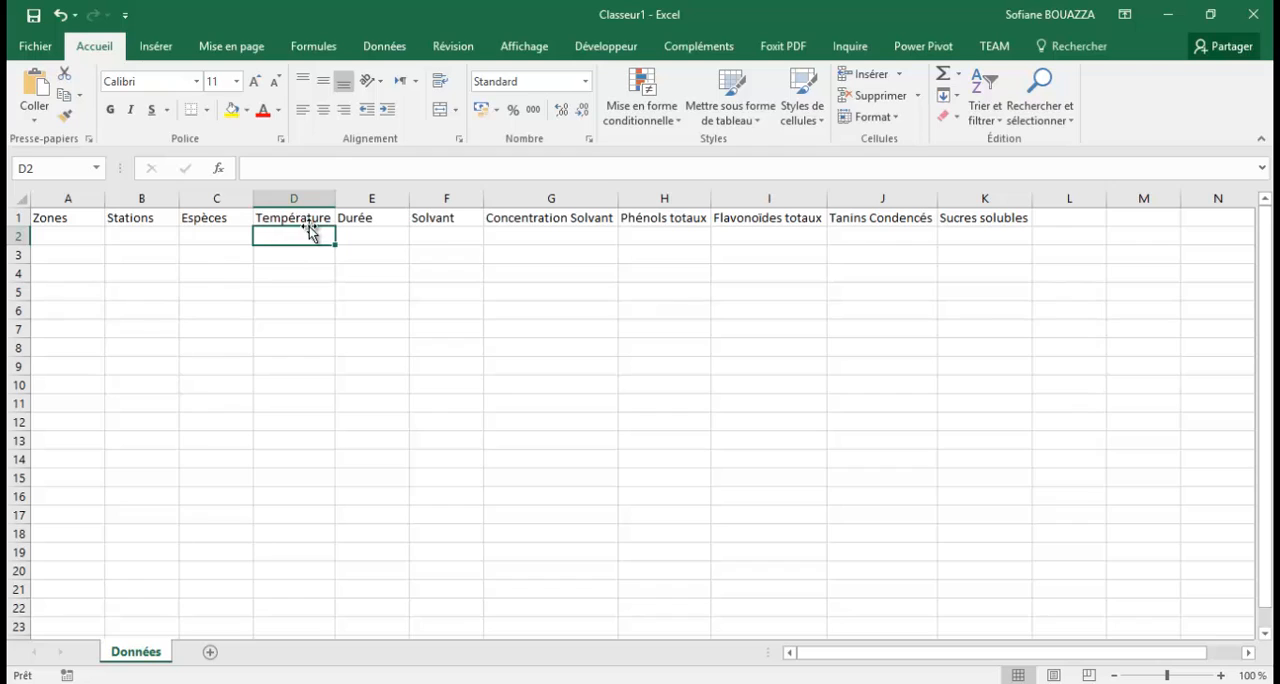
click(378, 234)
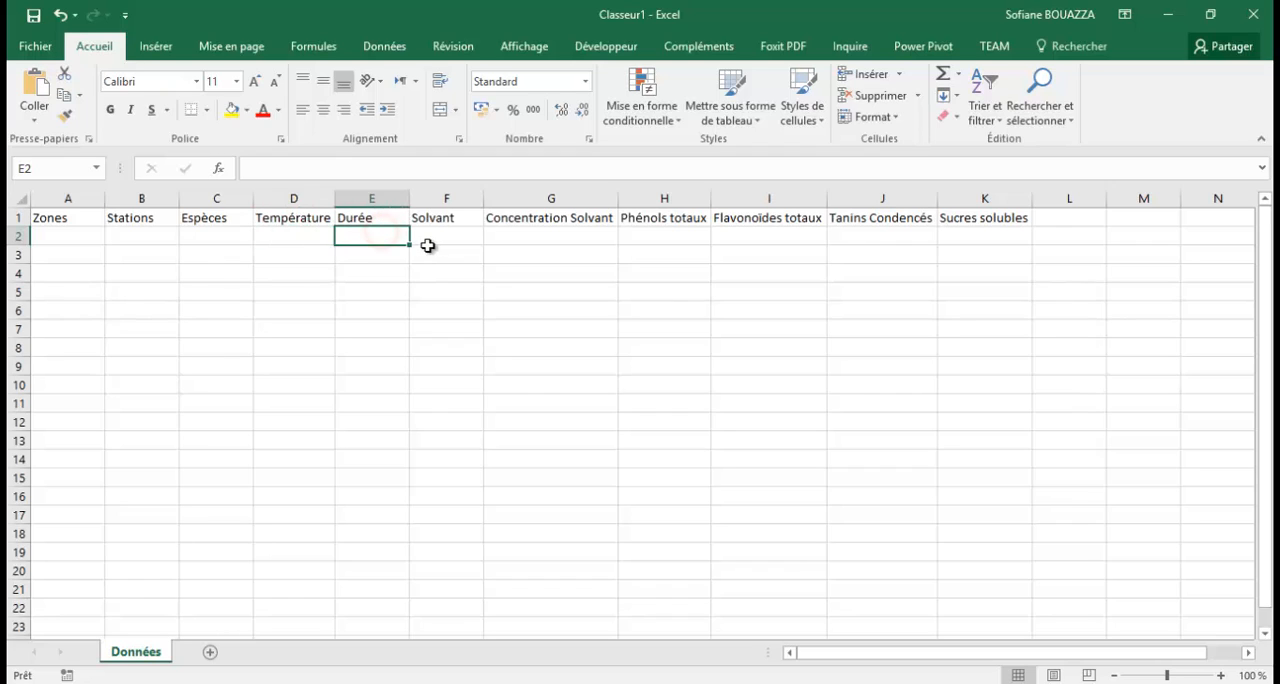
click(443, 240)
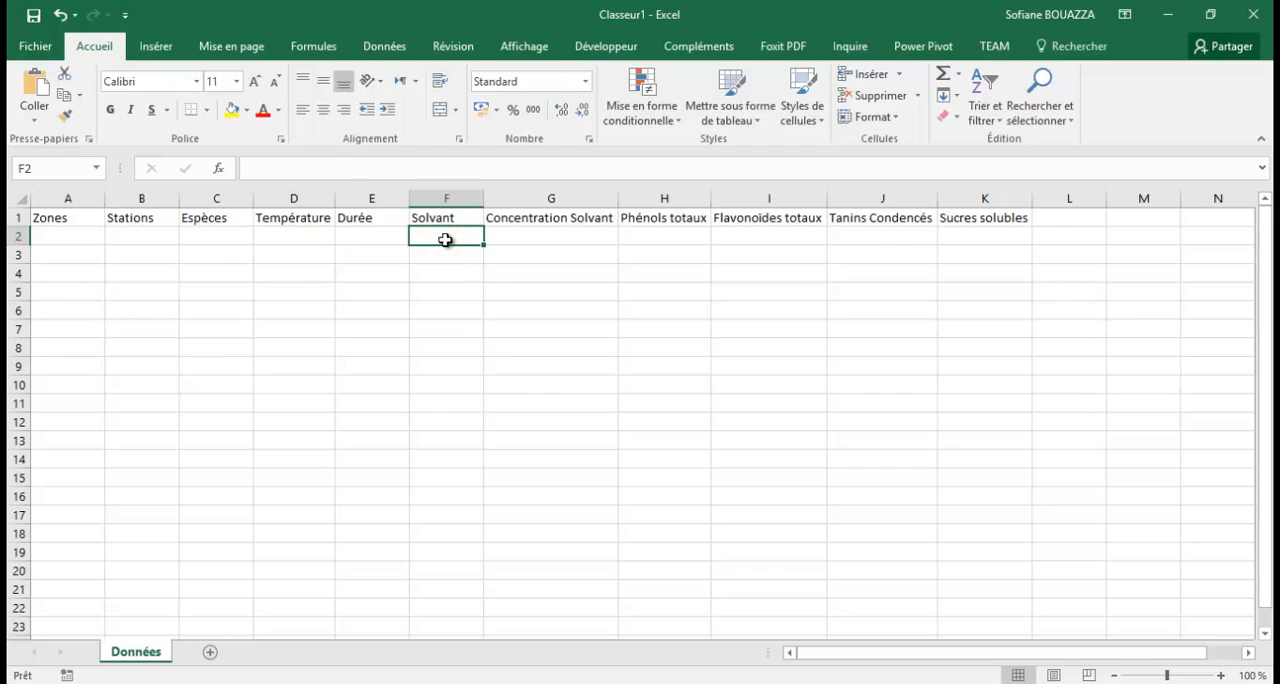
click(522, 235)
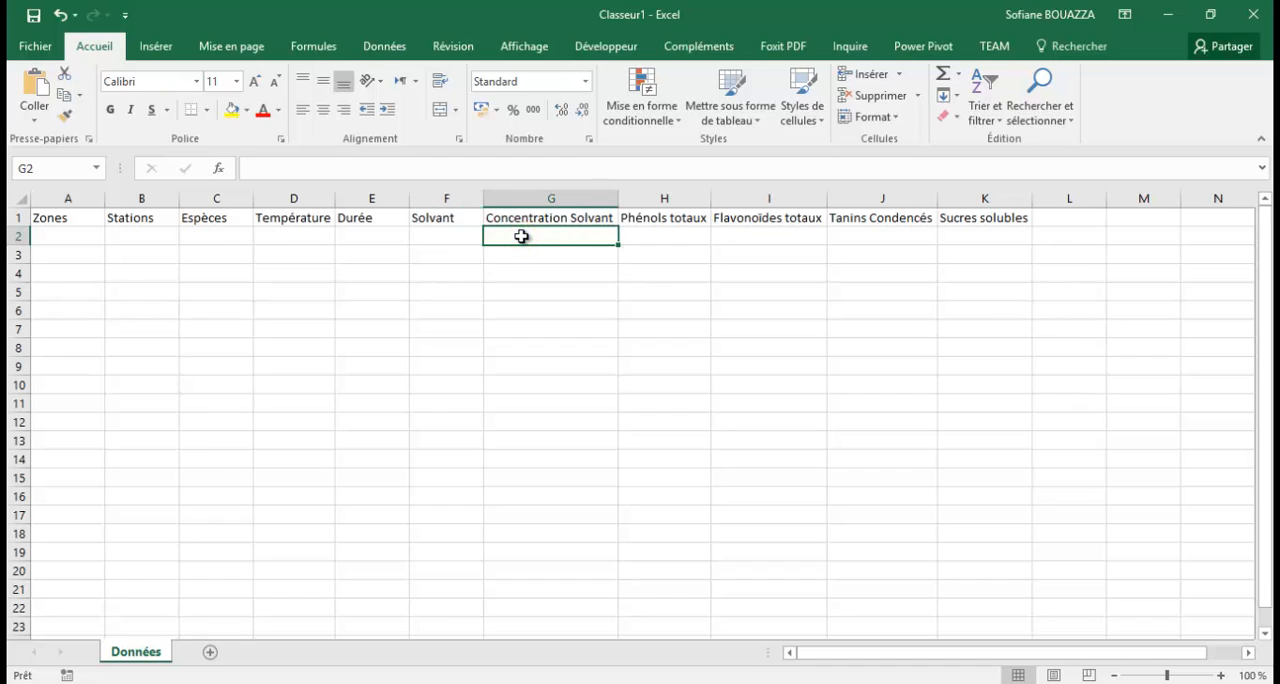
click(676, 237)
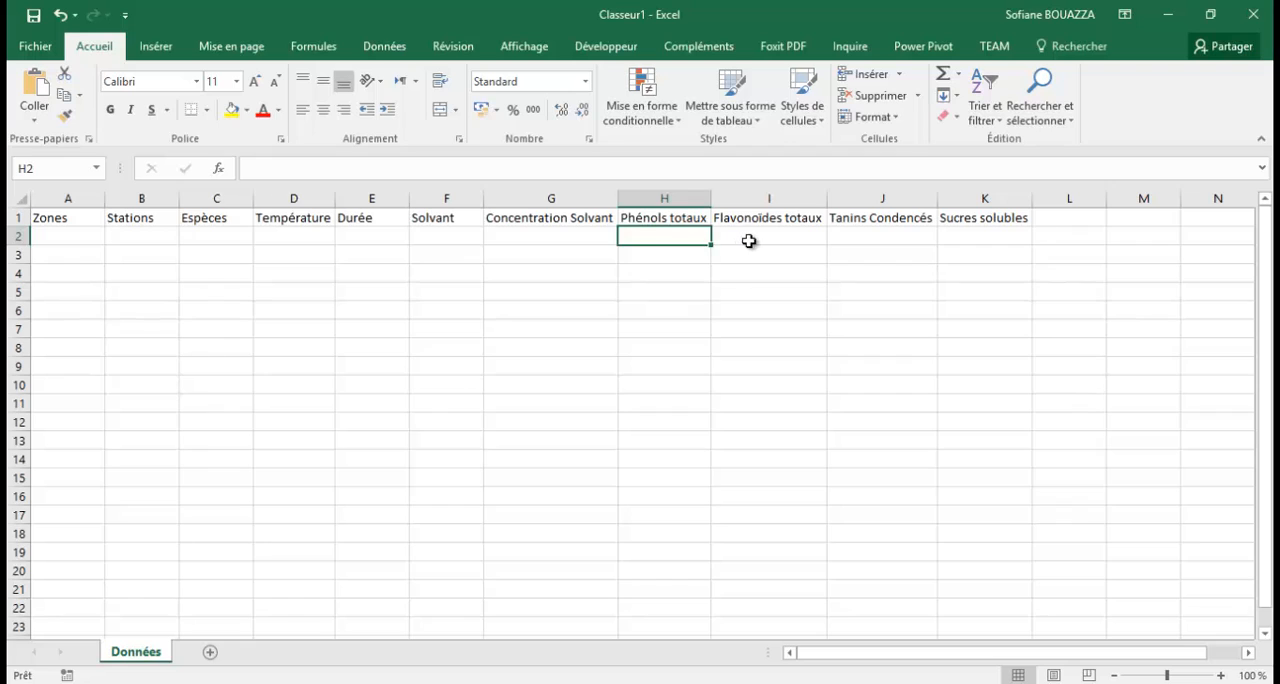
click(749, 240)
click(898, 240)
click(952, 234)
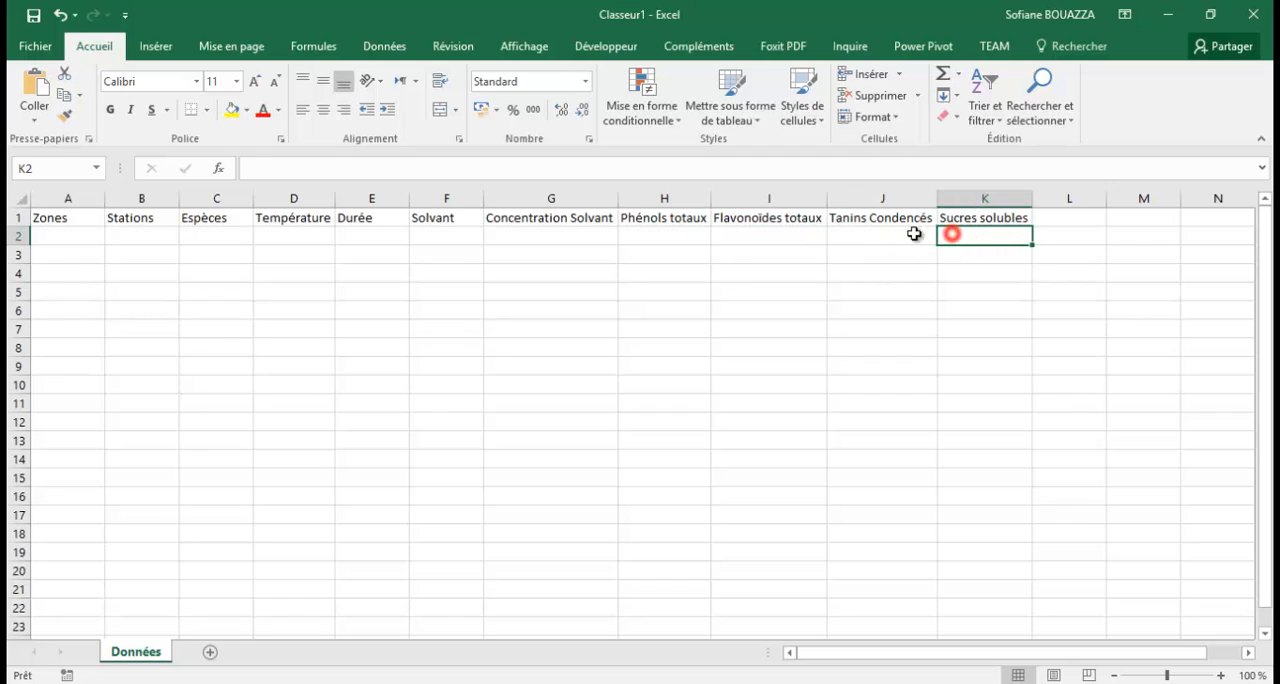
Examine the compound headers H1:K1 and the cells H2:K2 beneath them against the factor headers from Solvant back to Zones.
drag(678, 216, 982, 218)
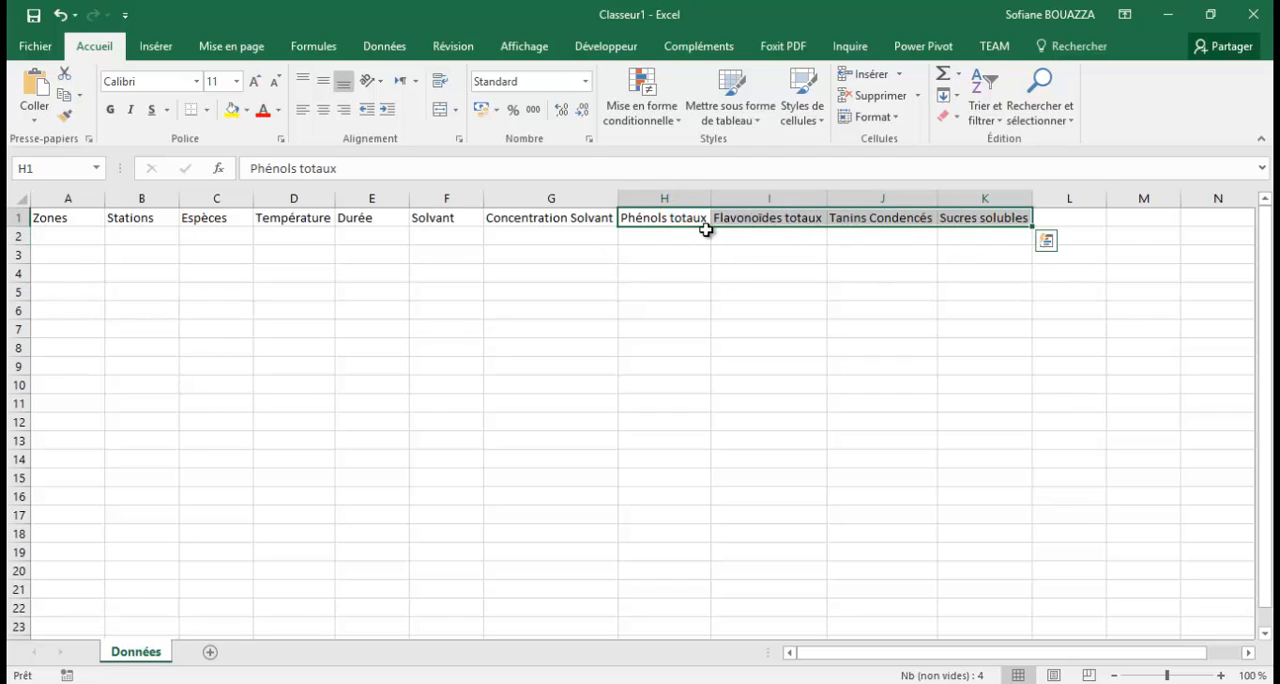
drag(706, 232, 966, 237)
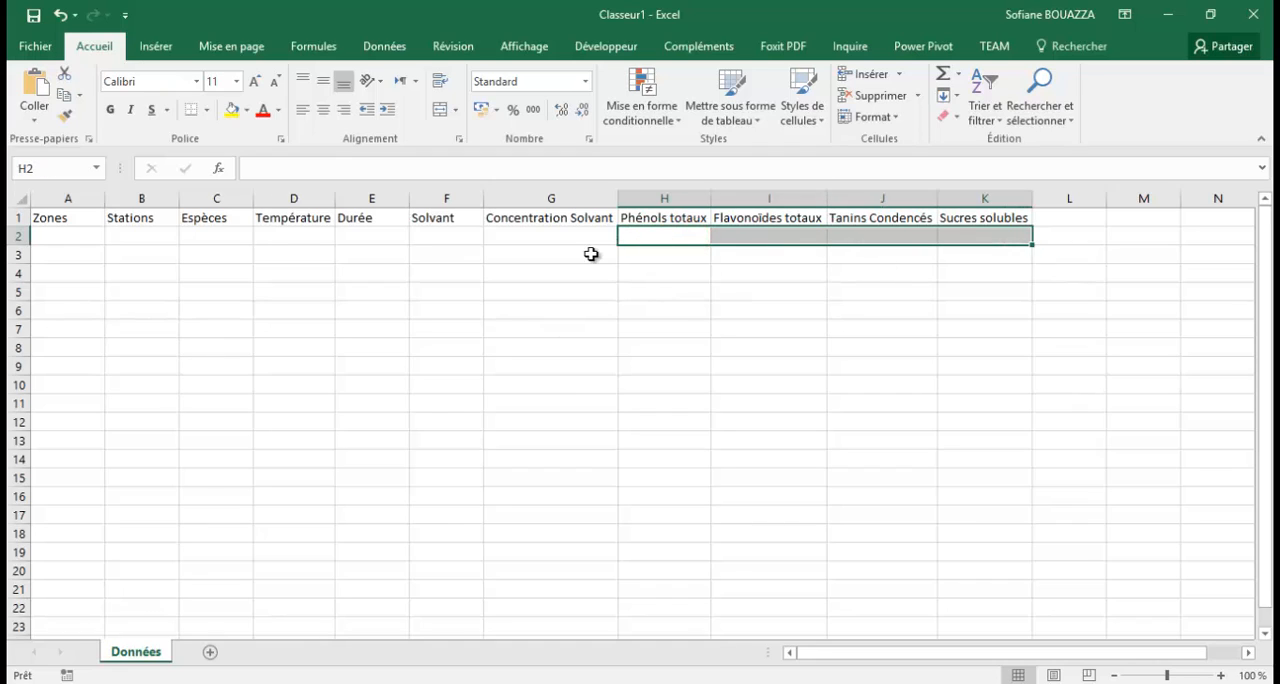
click(443, 216)
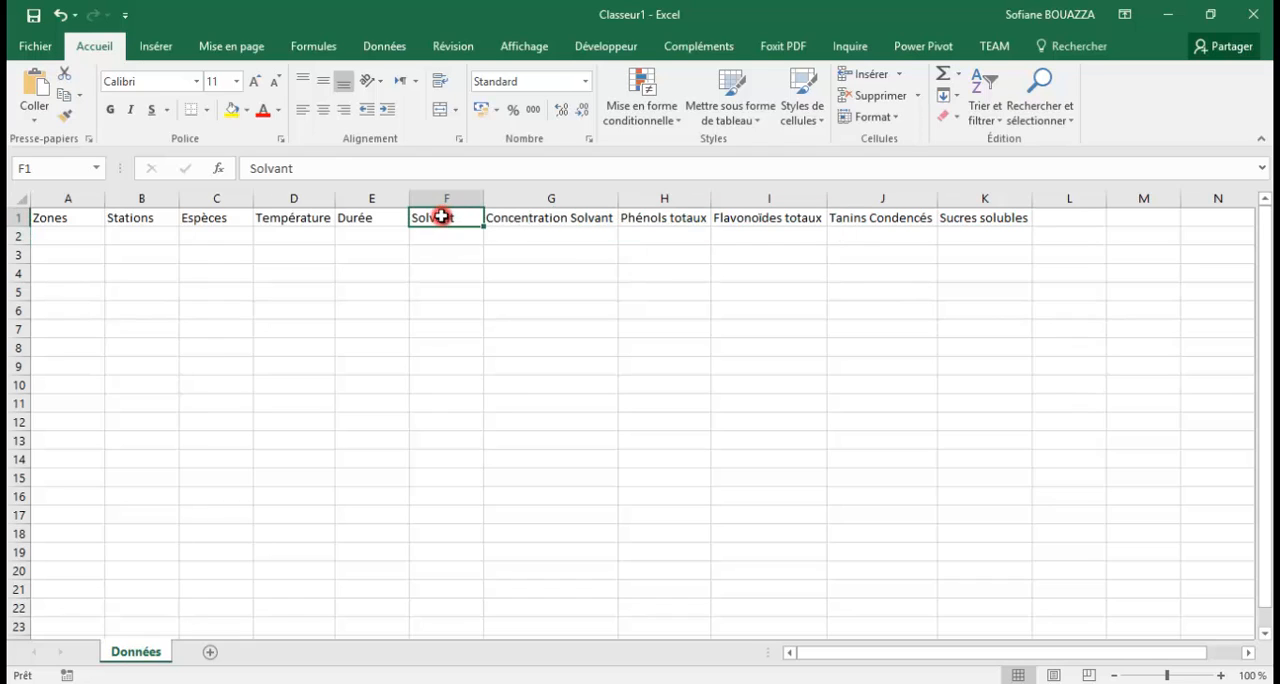
click(350, 223)
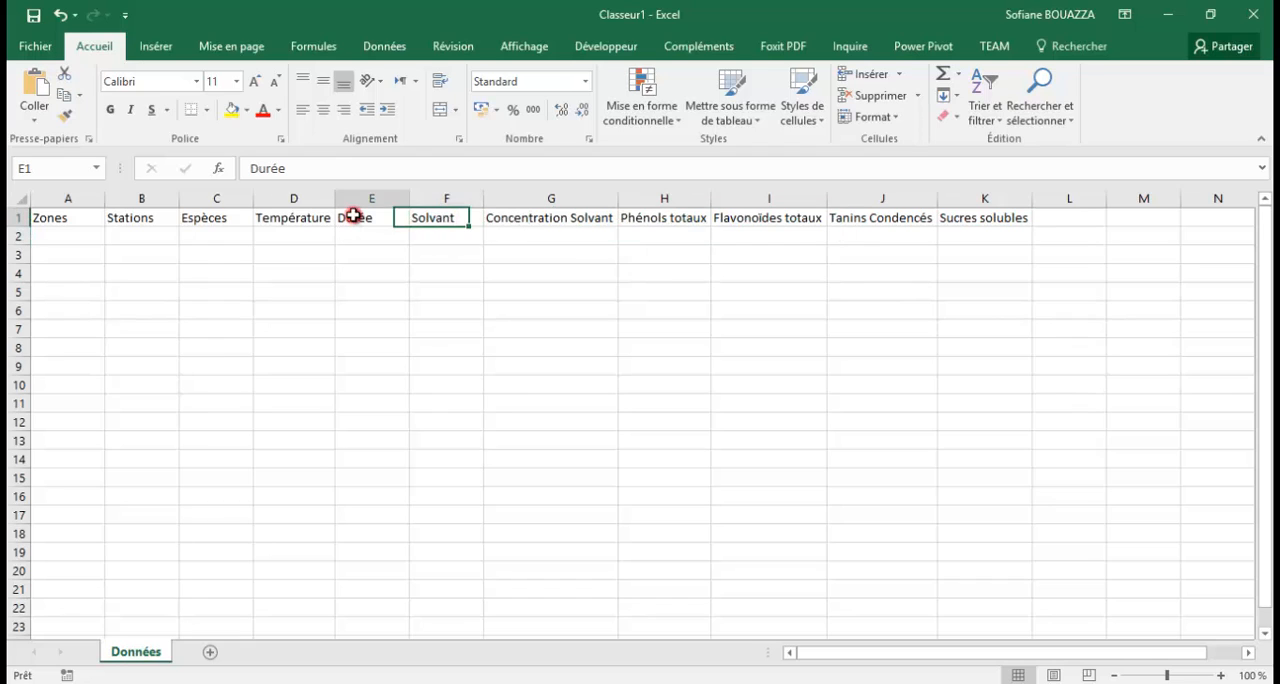
click(295, 223)
click(215, 220)
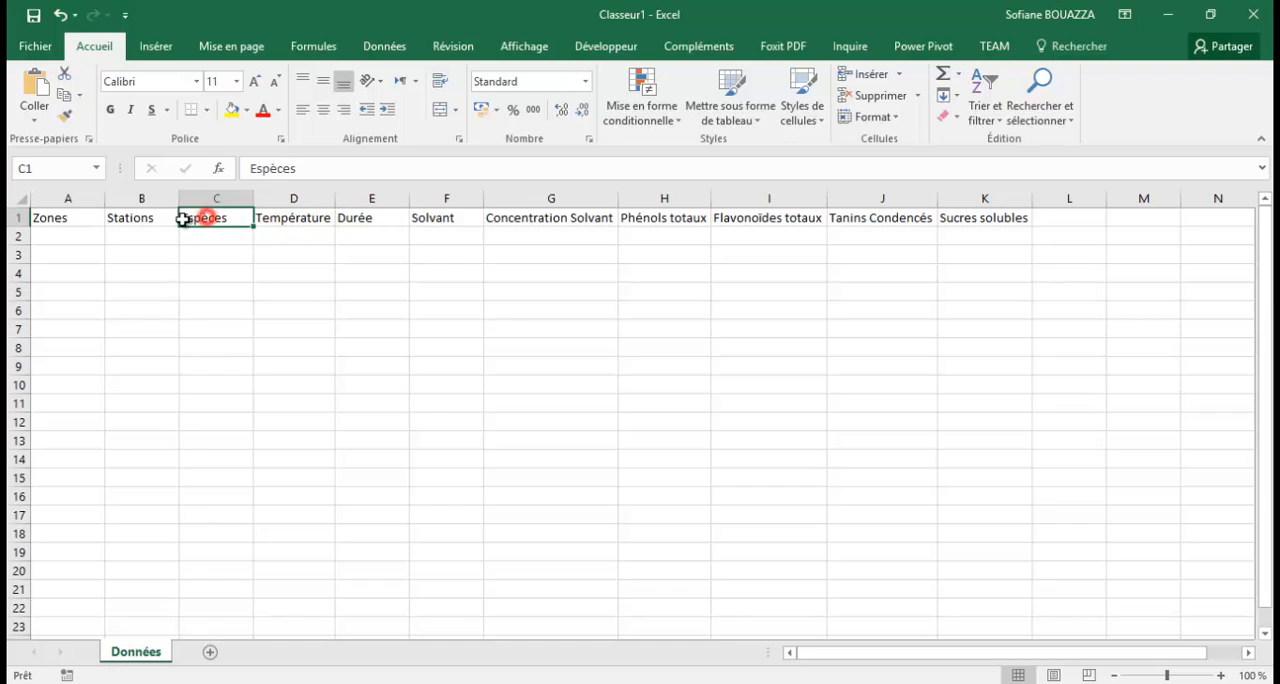
click(130, 220)
click(60, 222)
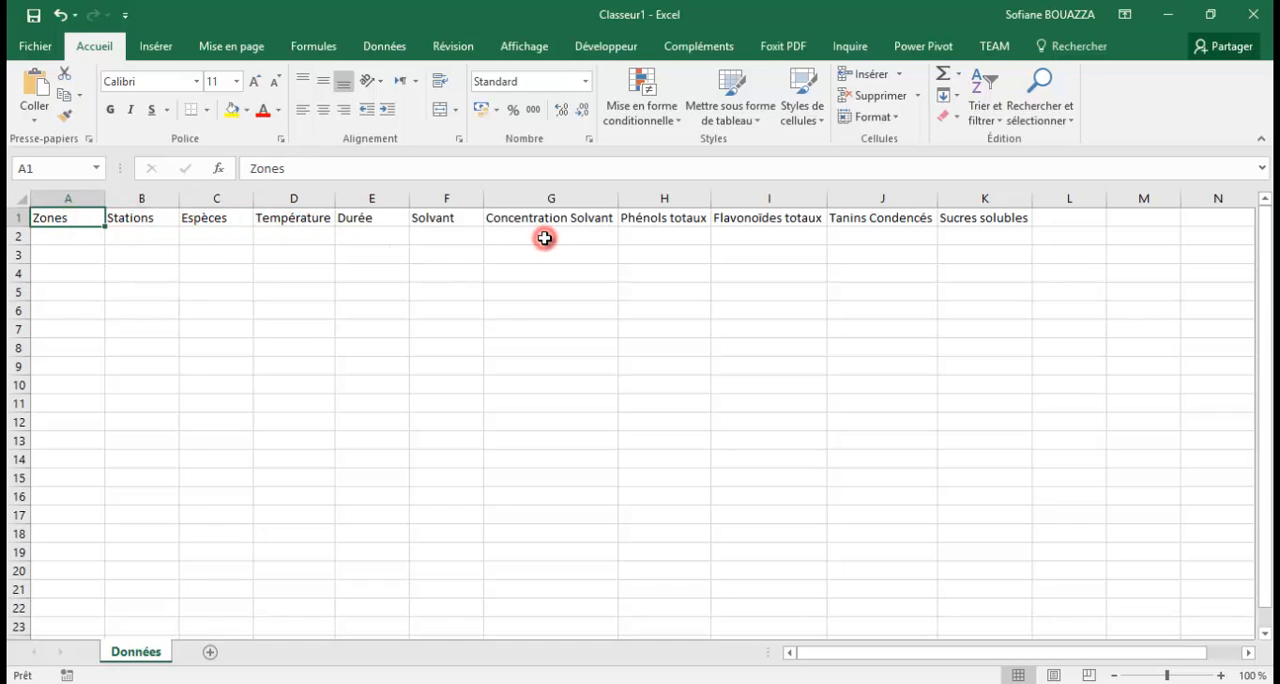
Examine rows 2 to 6 under Concentration Solvant and each compound column, and the first-row cells for Zones, Stations and Espèces.
drag(544, 238, 548, 246)
mouse_move(548, 292)
mouse_down()
mouse_move(560, 235)
mouse_move(549, 310)
mouse_up()
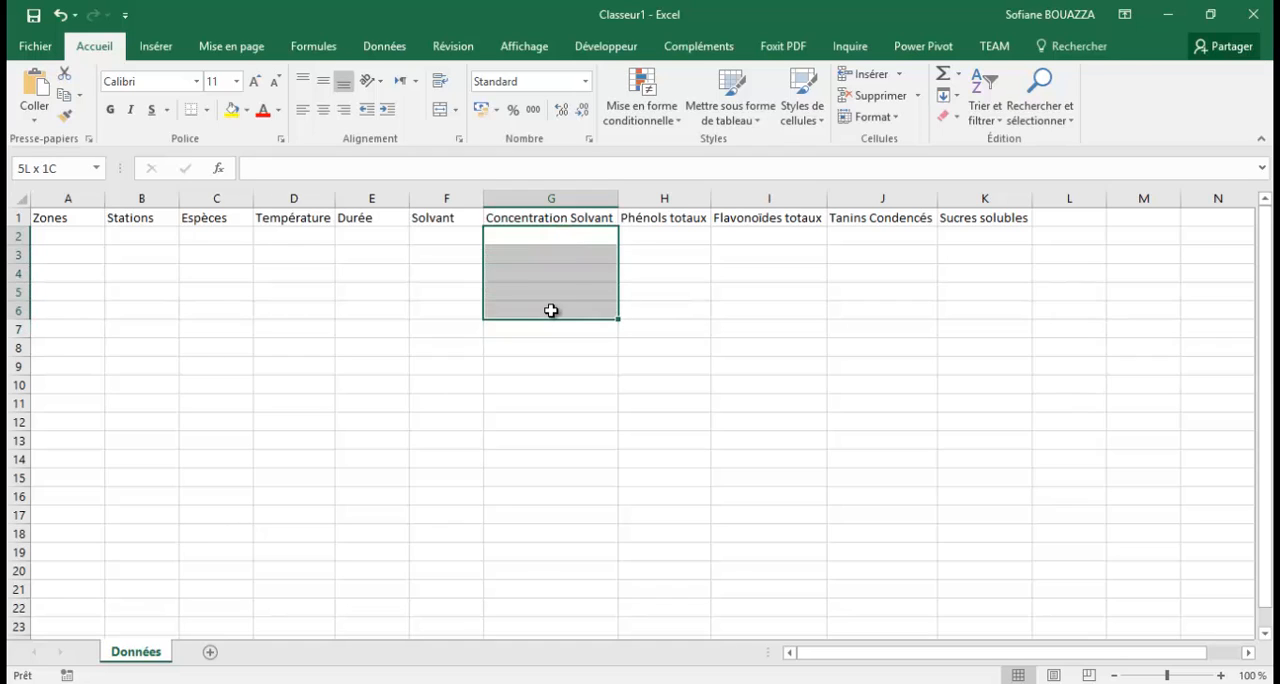
drag(646, 232, 660, 316)
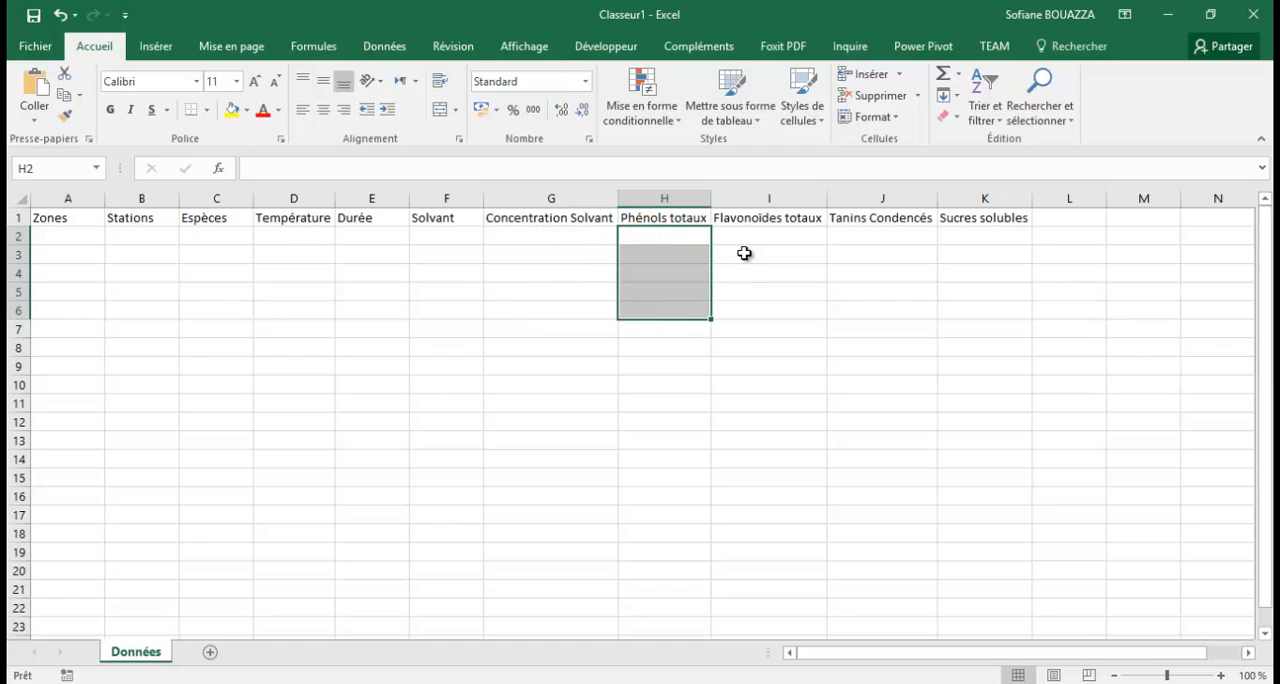
drag(752, 235, 750, 316)
drag(865, 232, 870, 312)
drag(966, 232, 979, 316)
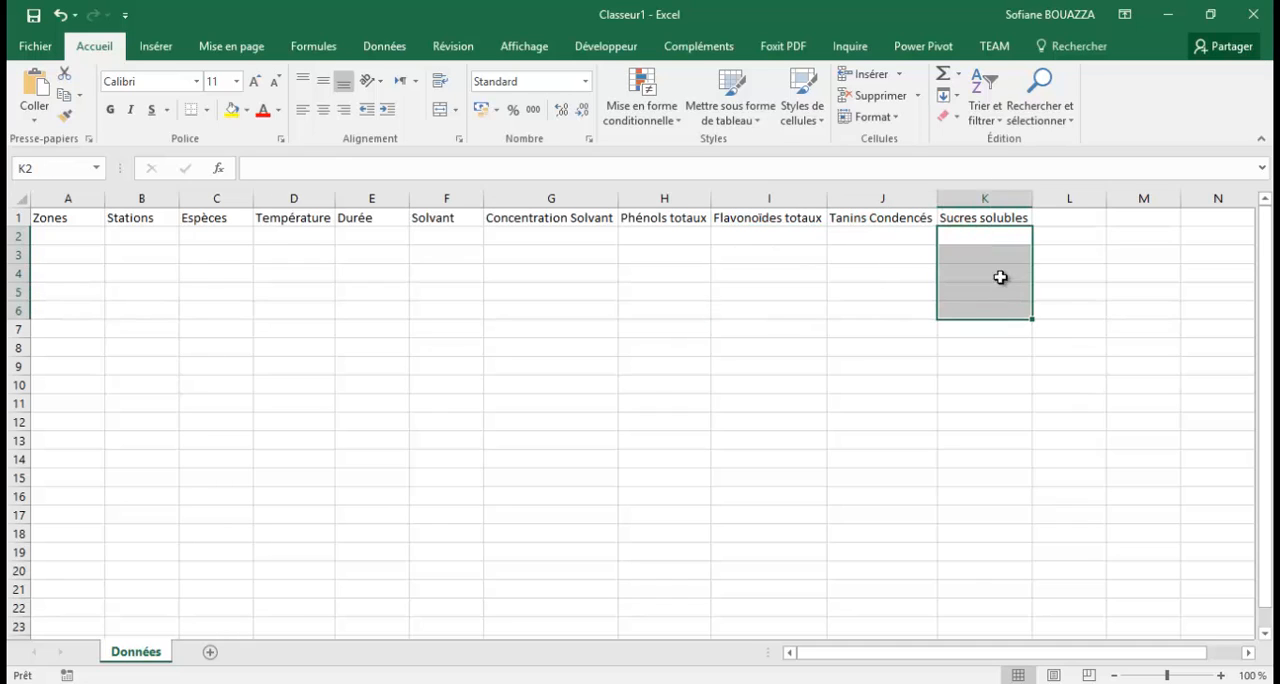
click(1070, 232)
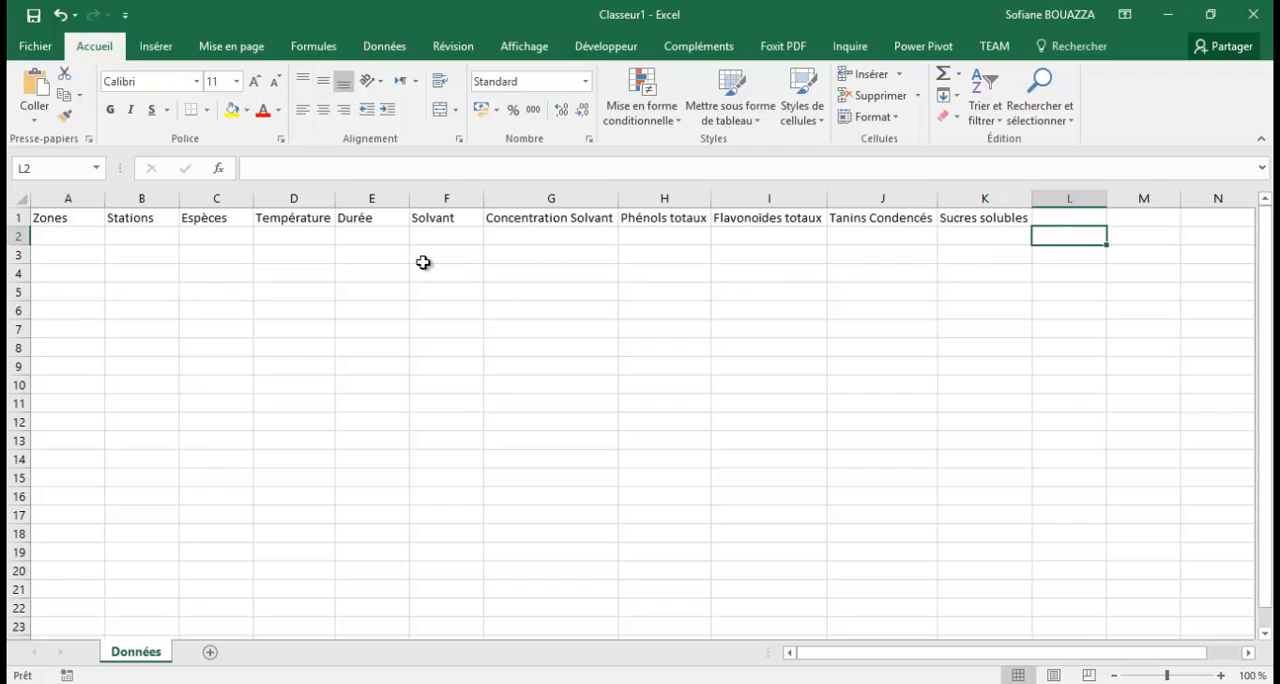
click(64, 237)
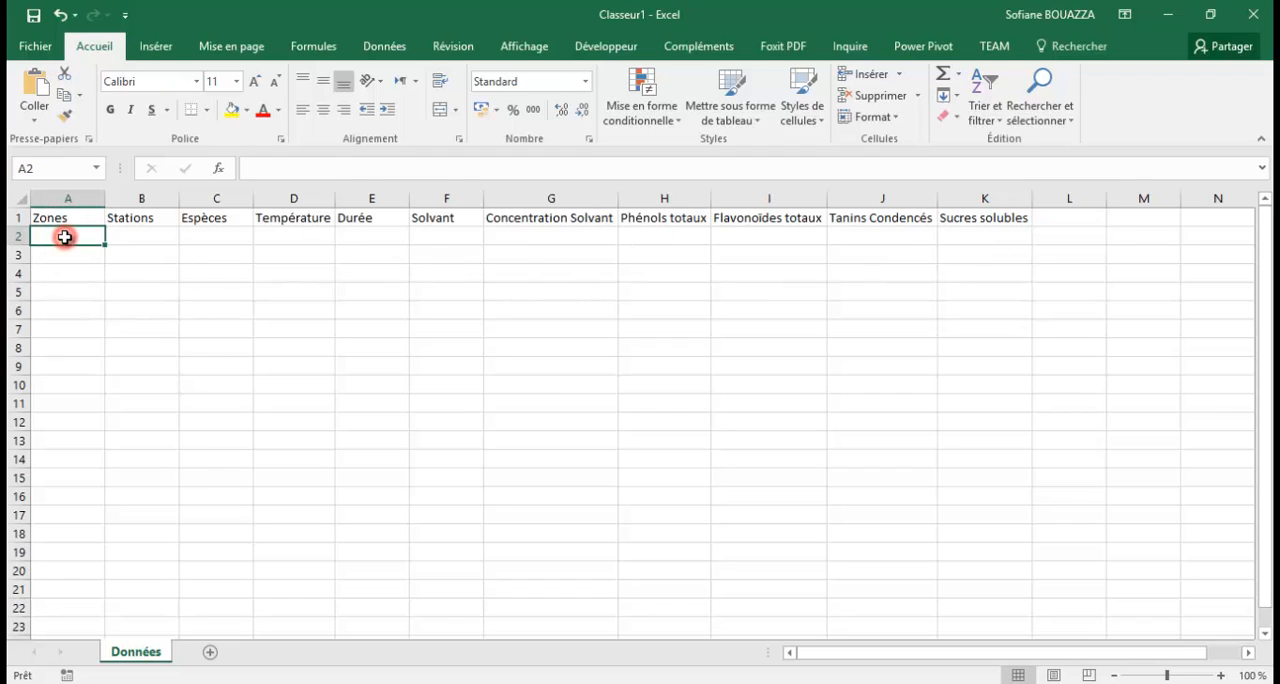
click(147, 235)
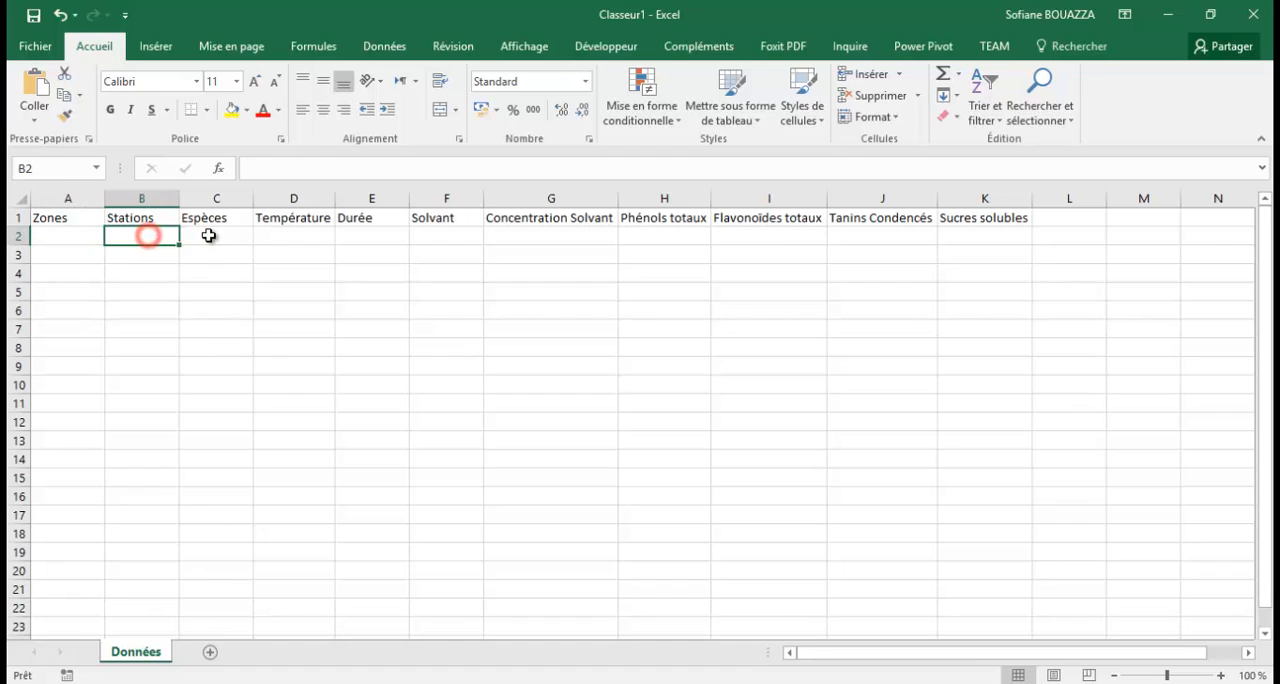
click(90, 236)
click(136, 238)
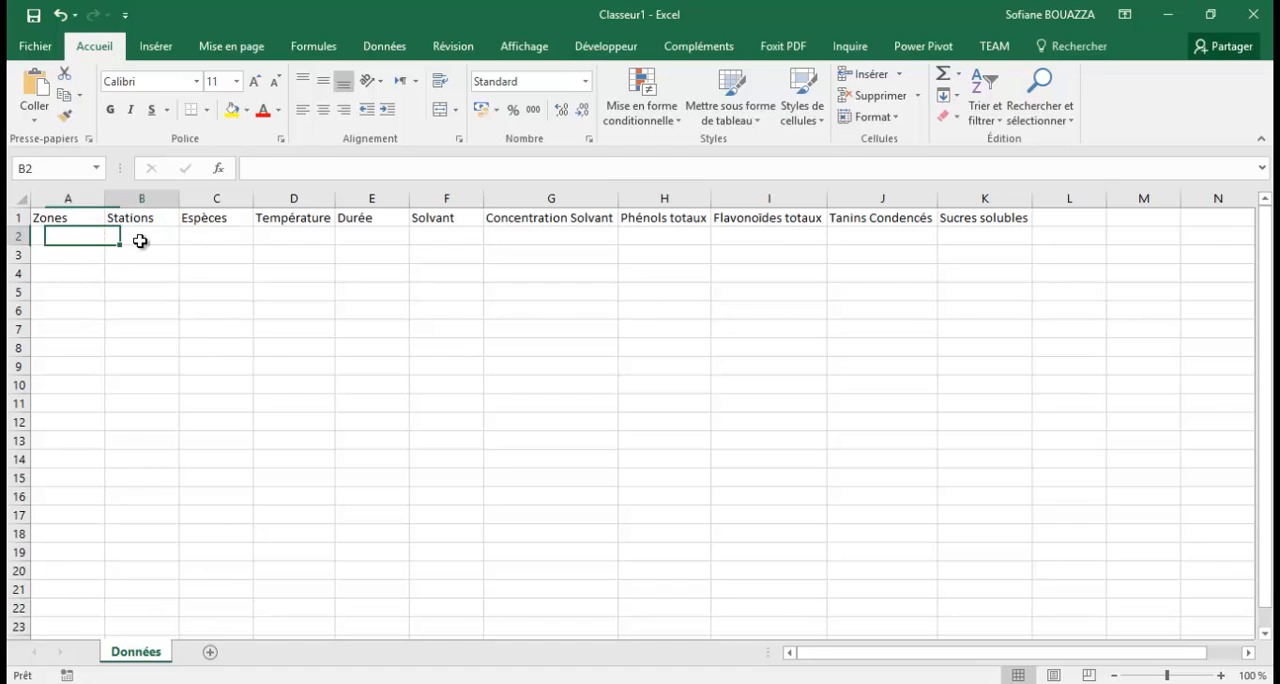
click(200, 238)
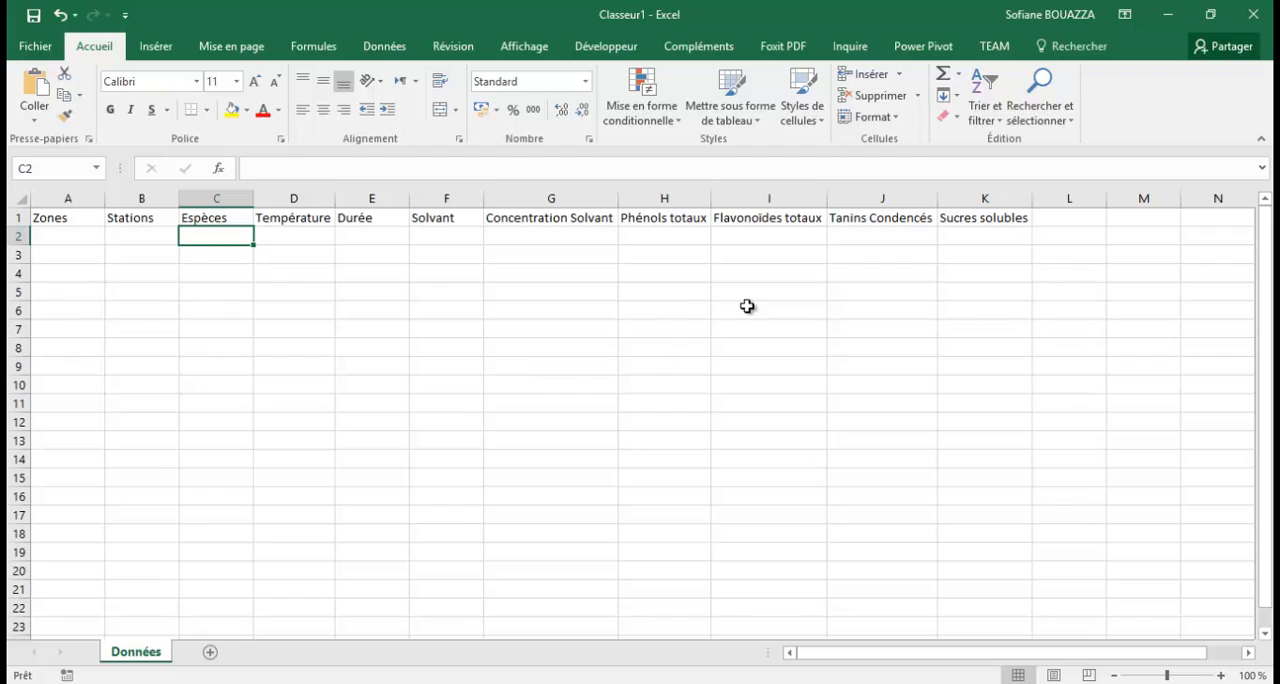